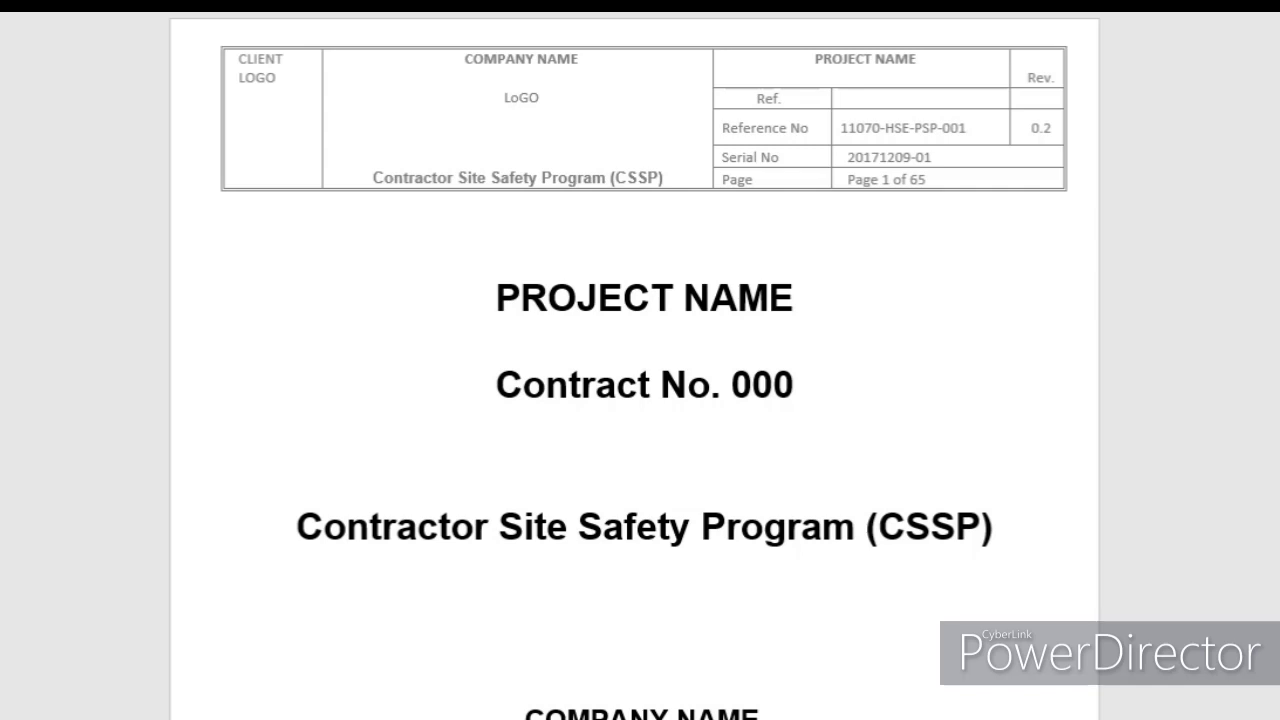
# Open the cover page header for editing and review its company name, logo, document title, project name, Rev. and Ref. cells, selecting the texts in turn
pyautogui.scroll(-2, 634, 400)
pyautogui.scroll(2, 634, 400)
pyautogui.doubleClick(239, 59)
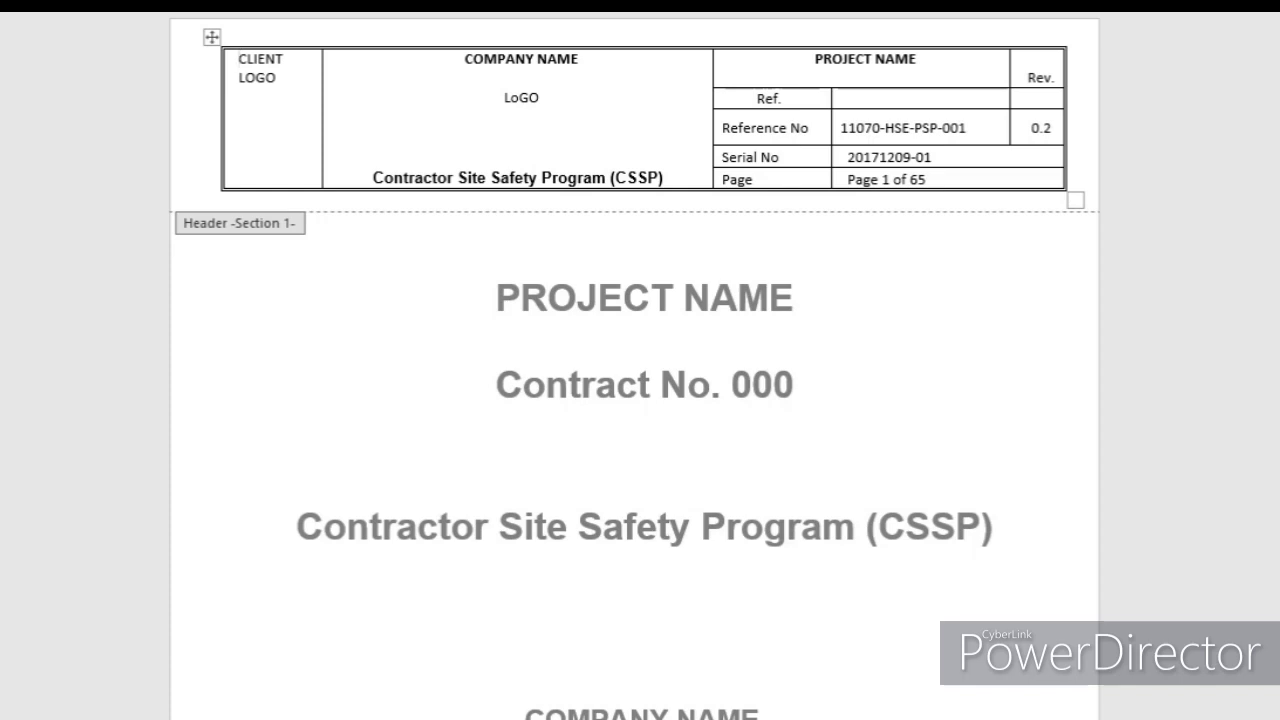
pyautogui.moveTo(465, 59); pyautogui.dragTo(580, 59)
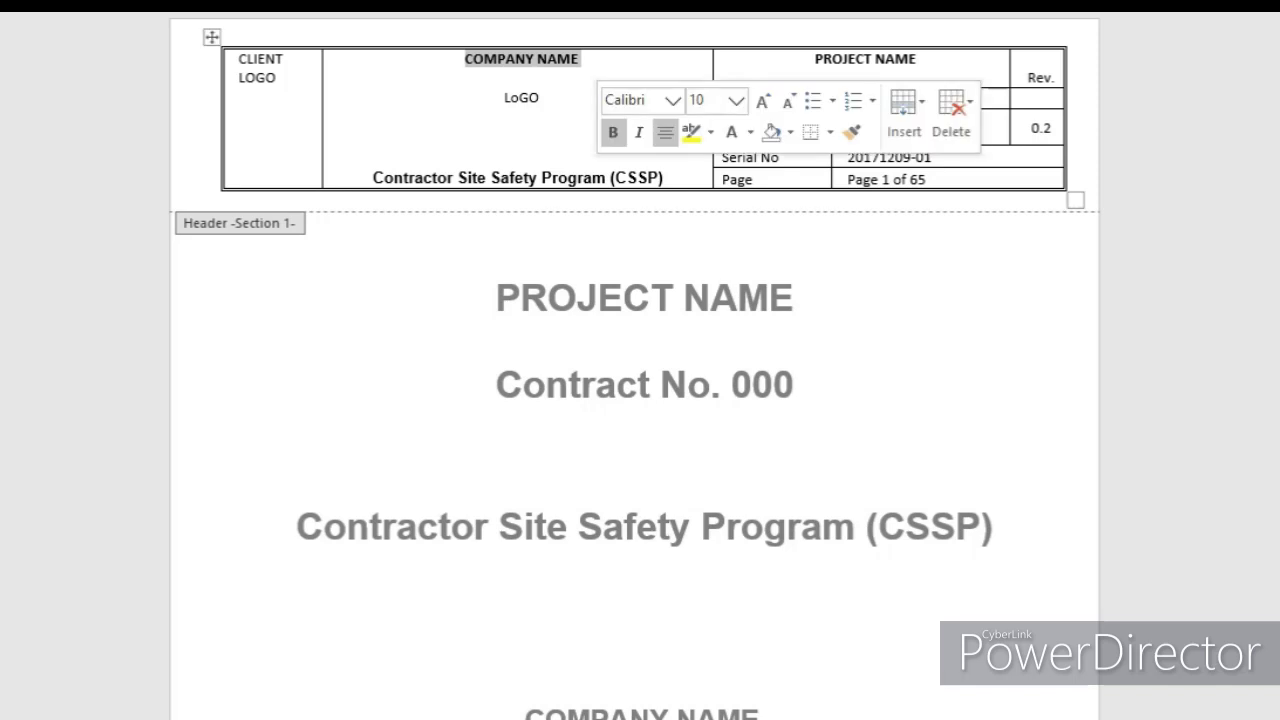
pyautogui.moveTo(504, 98); pyautogui.dragTo(551, 98)
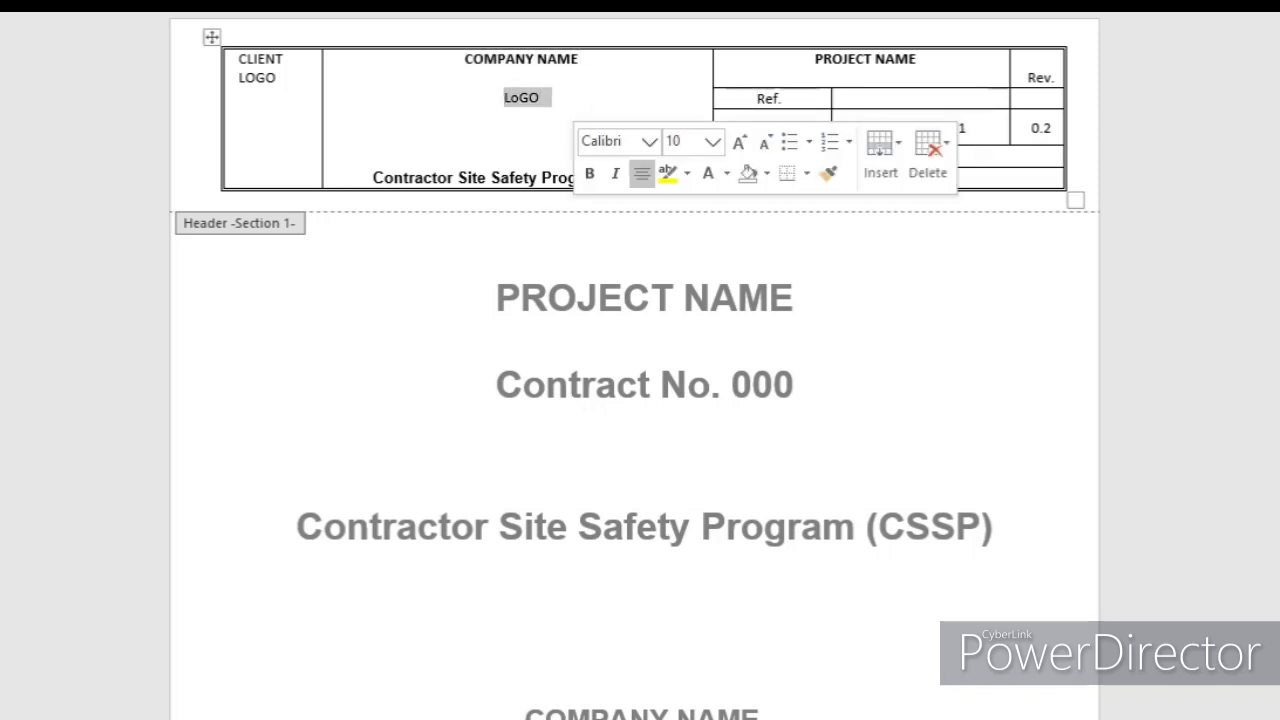
pyautogui.moveTo(372, 178); pyautogui.dragTo(664, 178)
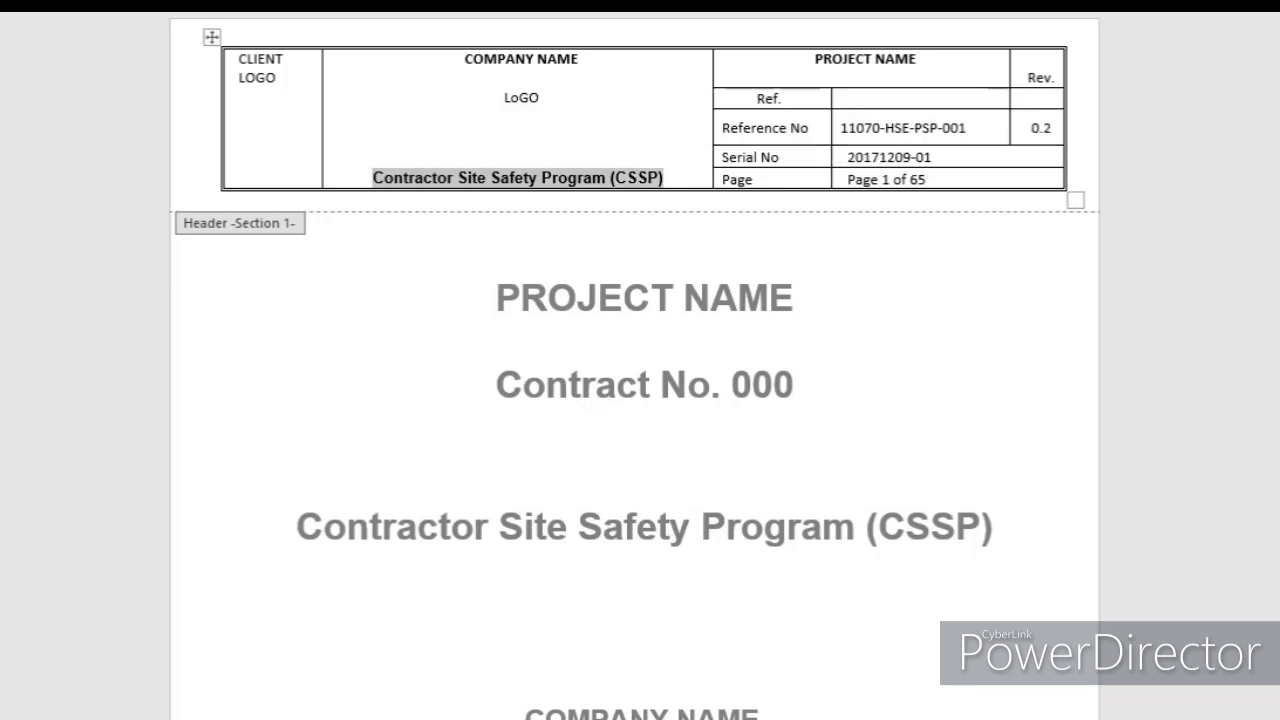
pyautogui.moveTo(815, 60); pyautogui.dragTo(922, 64)
pyautogui.moveTo(1028, 78); pyautogui.dragTo(1055, 78)
pyautogui.moveTo(782, 98); pyautogui.dragTo(728, 98)
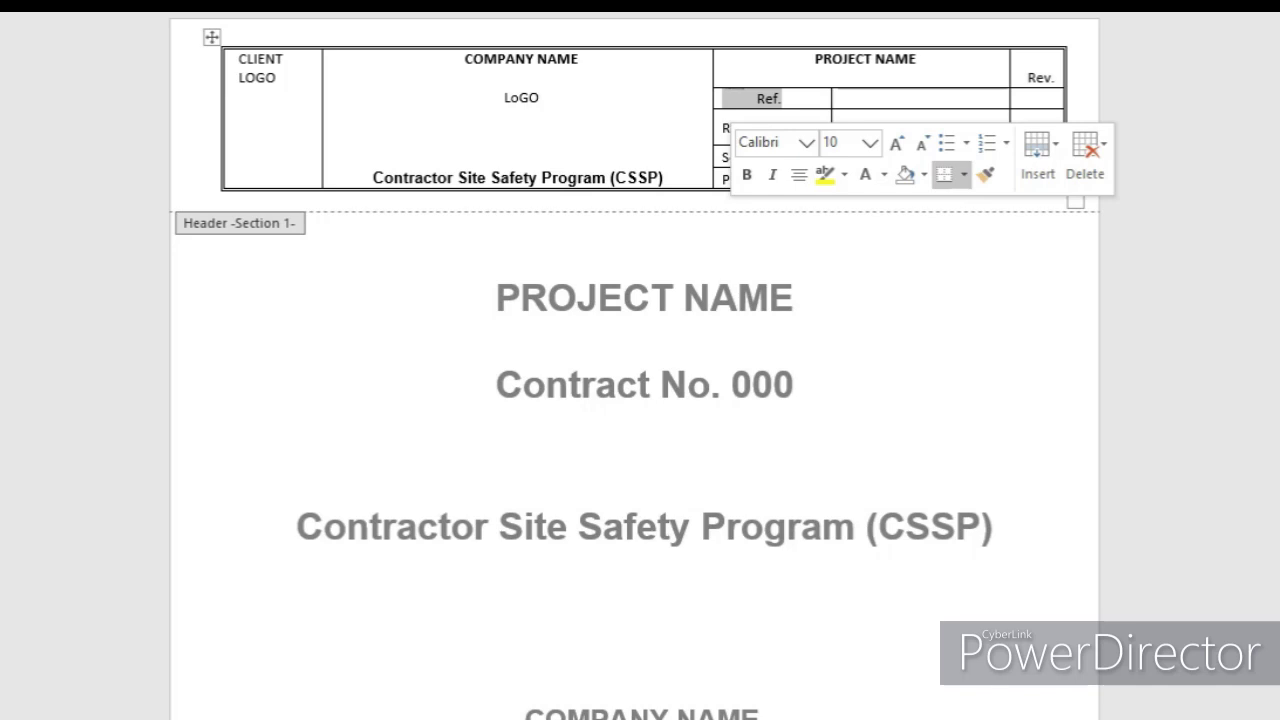
pyautogui.click(1041, 98)
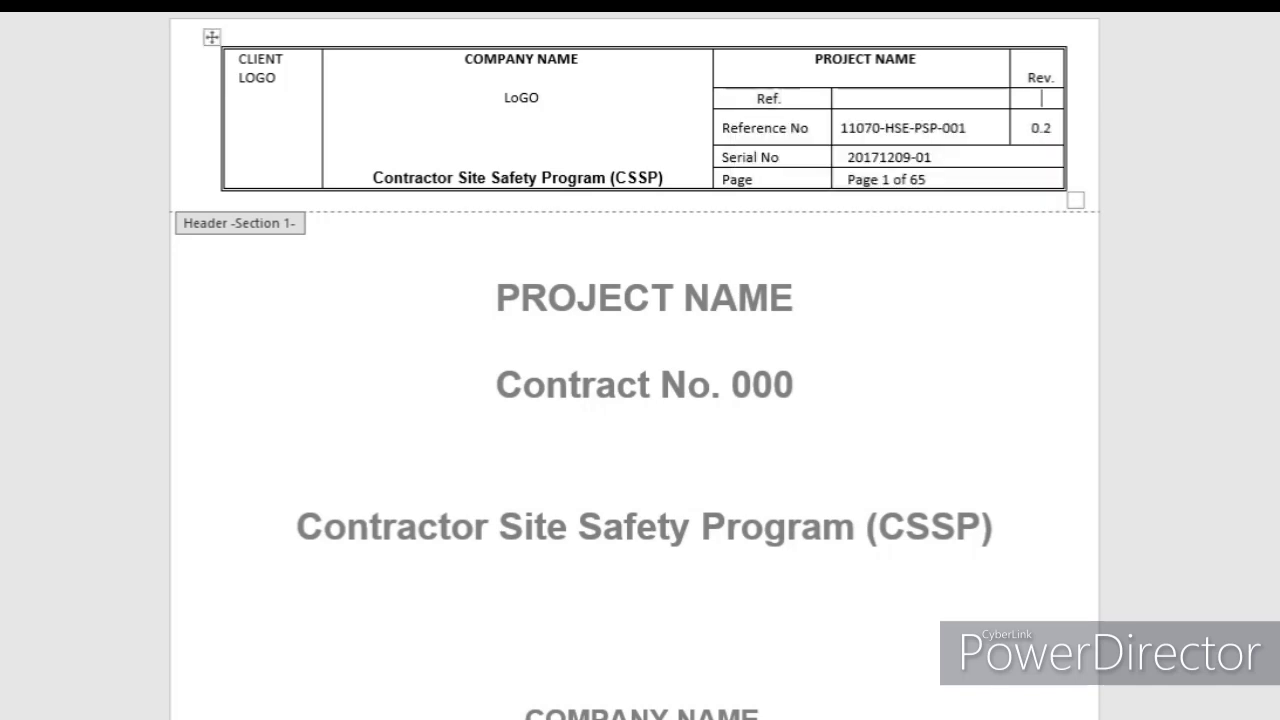
# Review the header's reference number, revision value and serial number entries, selecting each in turn
pyautogui.moveTo(809, 128); pyautogui.dragTo(722, 128)
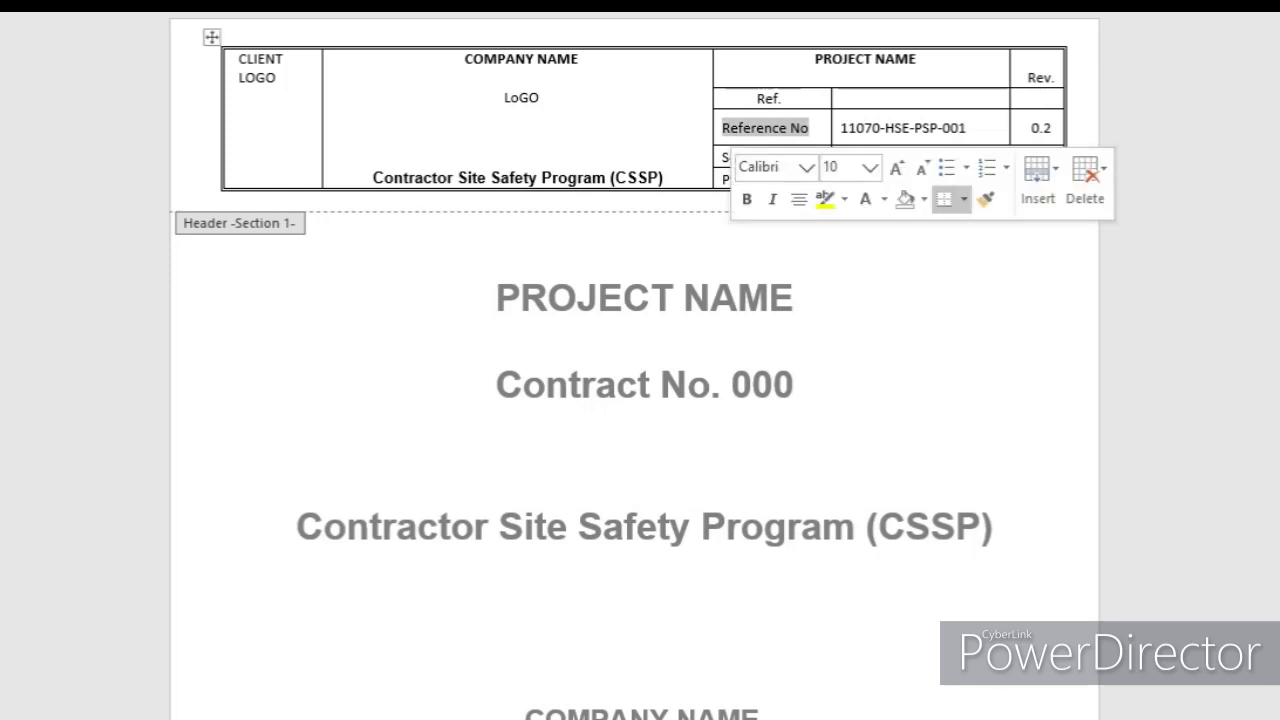
pyautogui.moveTo(967, 128); pyautogui.dragTo(840, 128)
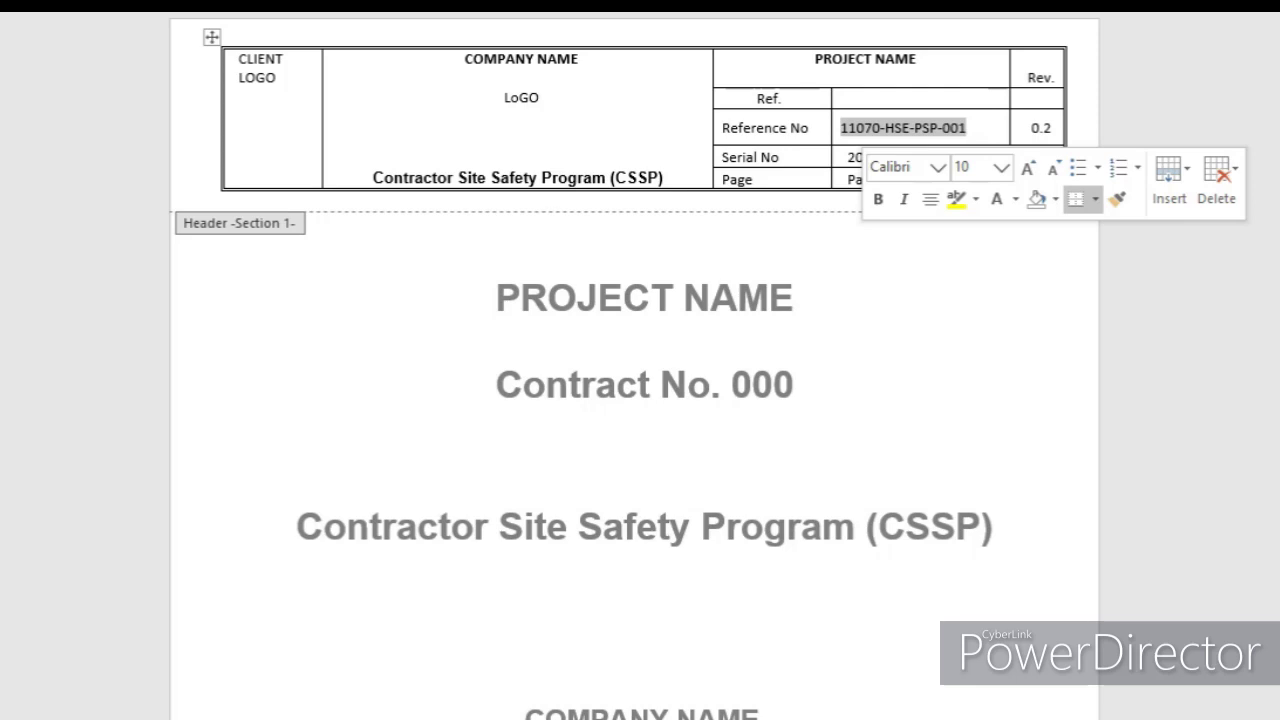
pyautogui.moveTo(1052, 128); pyautogui.dragTo(1031, 128)
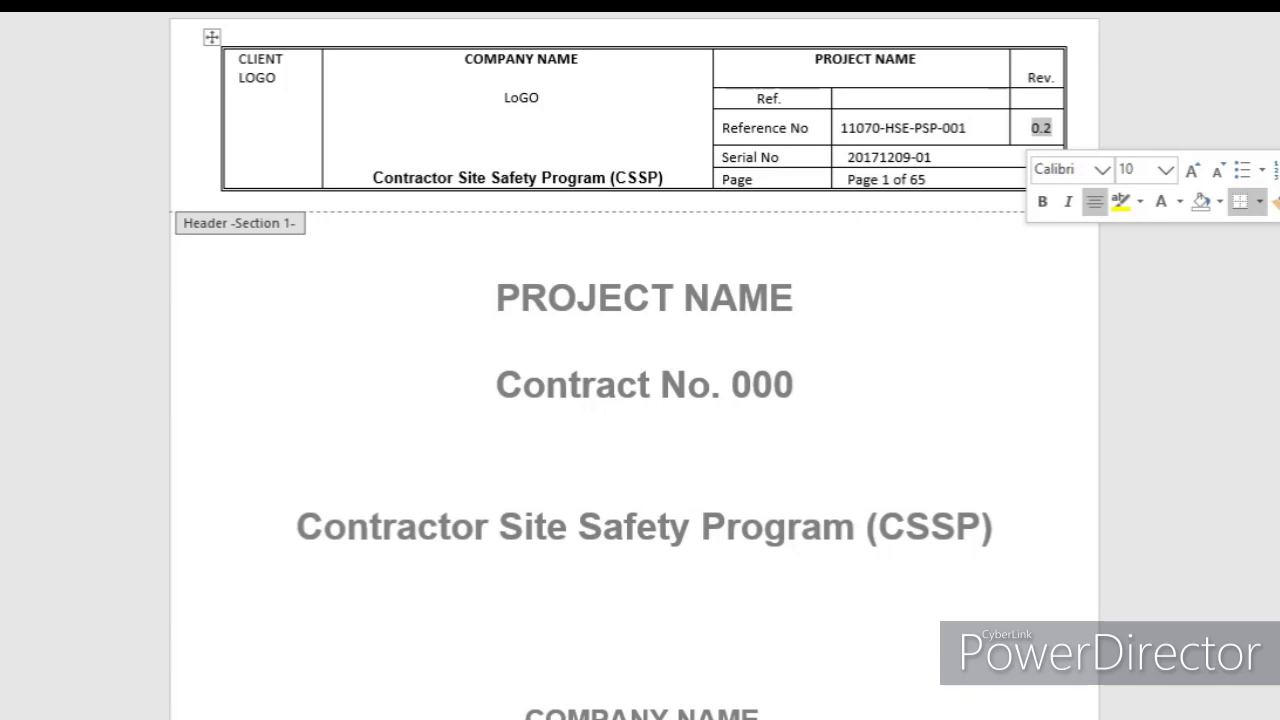
pyautogui.moveTo(783, 157)
pyautogui.mouseDown()
pyautogui.moveTo(780, 178)
pyautogui.moveTo(782, 158)
pyautogui.mouseUp()
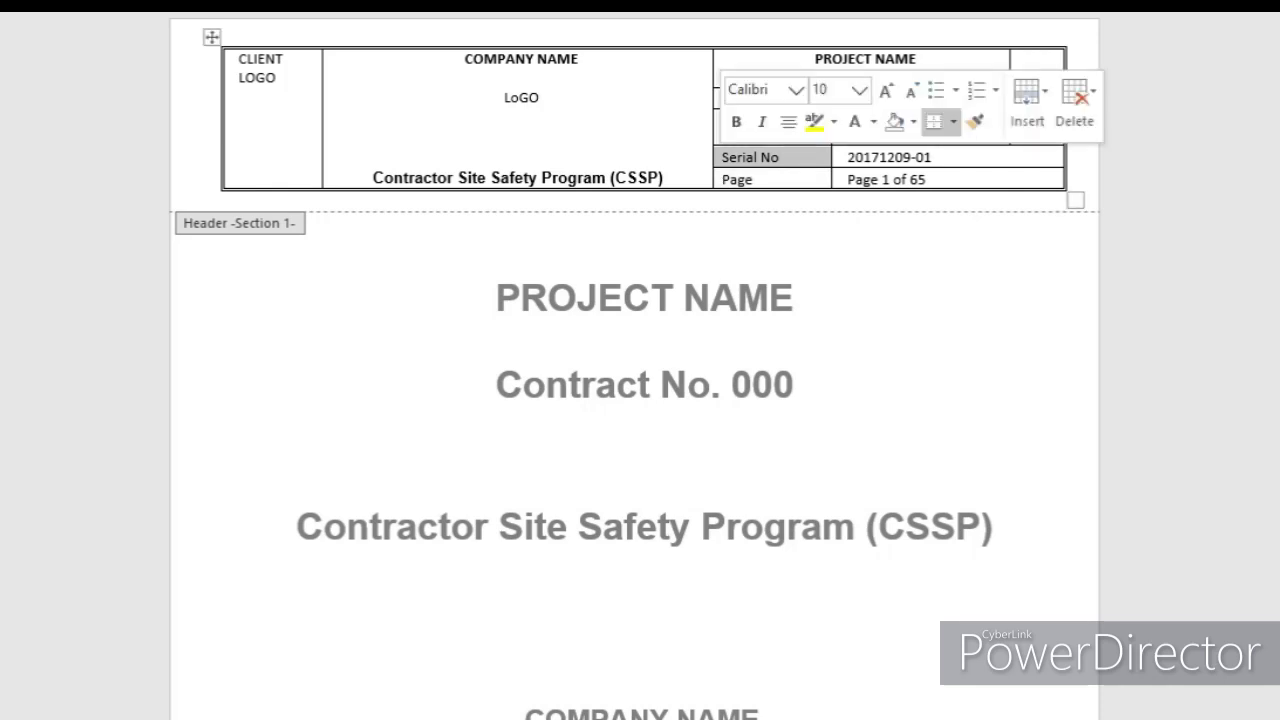
pyautogui.moveTo(932, 157); pyautogui.dragTo(847, 157)
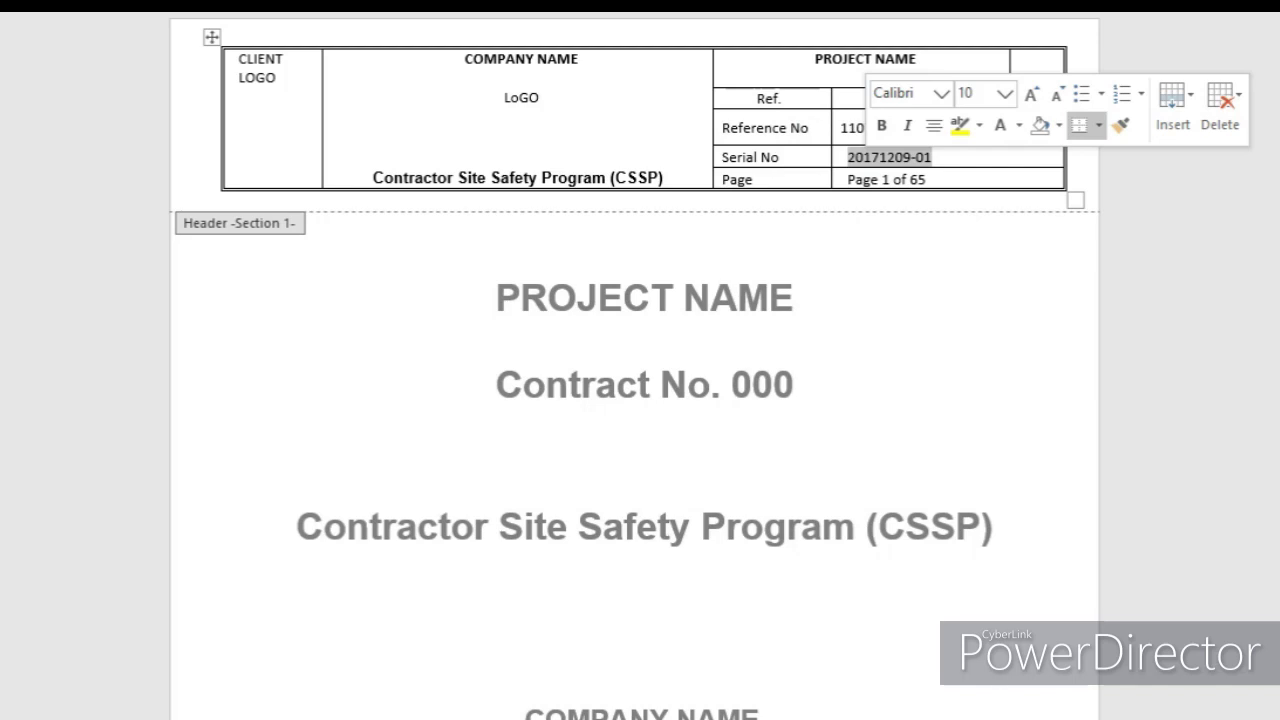
pyautogui.click(864, 157)
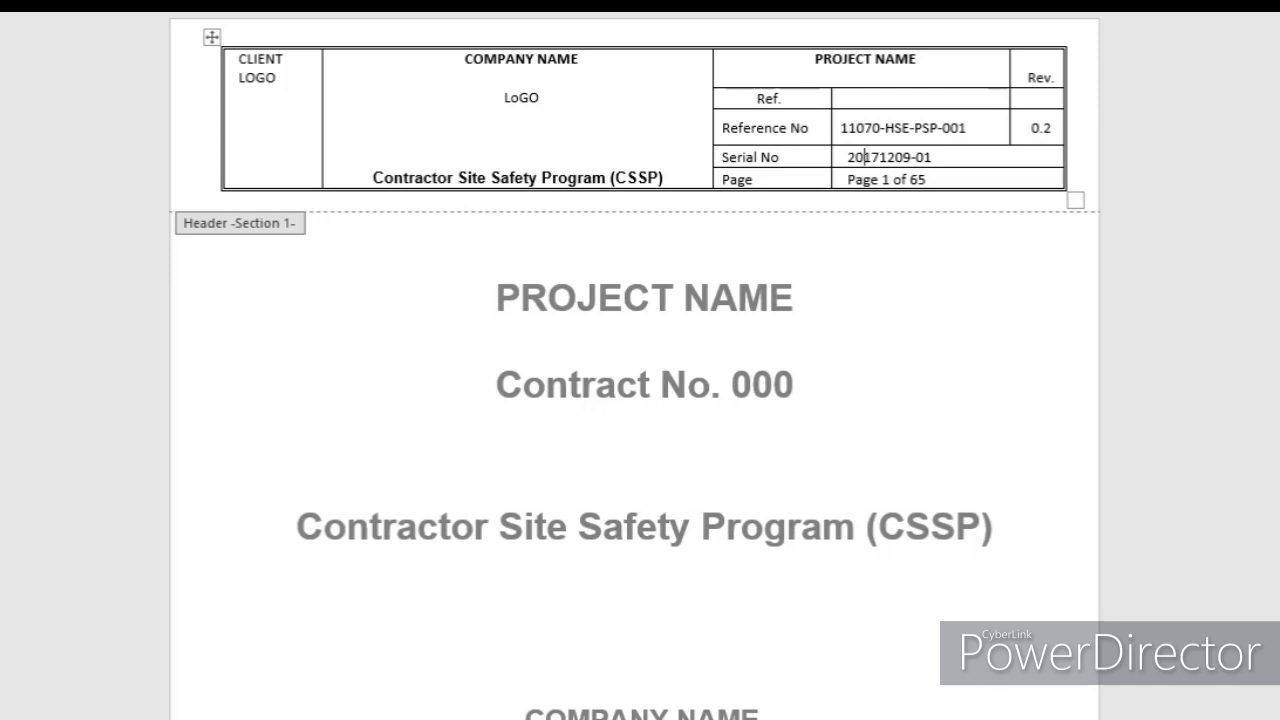
# Return to the document body and review the cover page's project name, contract number and Contractor Site Safety Program title, selecting each line
pyautogui.doubleClick(738, 297)
pyautogui.scroll(-3, 634, 400)
pyautogui.scroll(3, 634, 400)
pyautogui.scroll(-2, 634, 400)
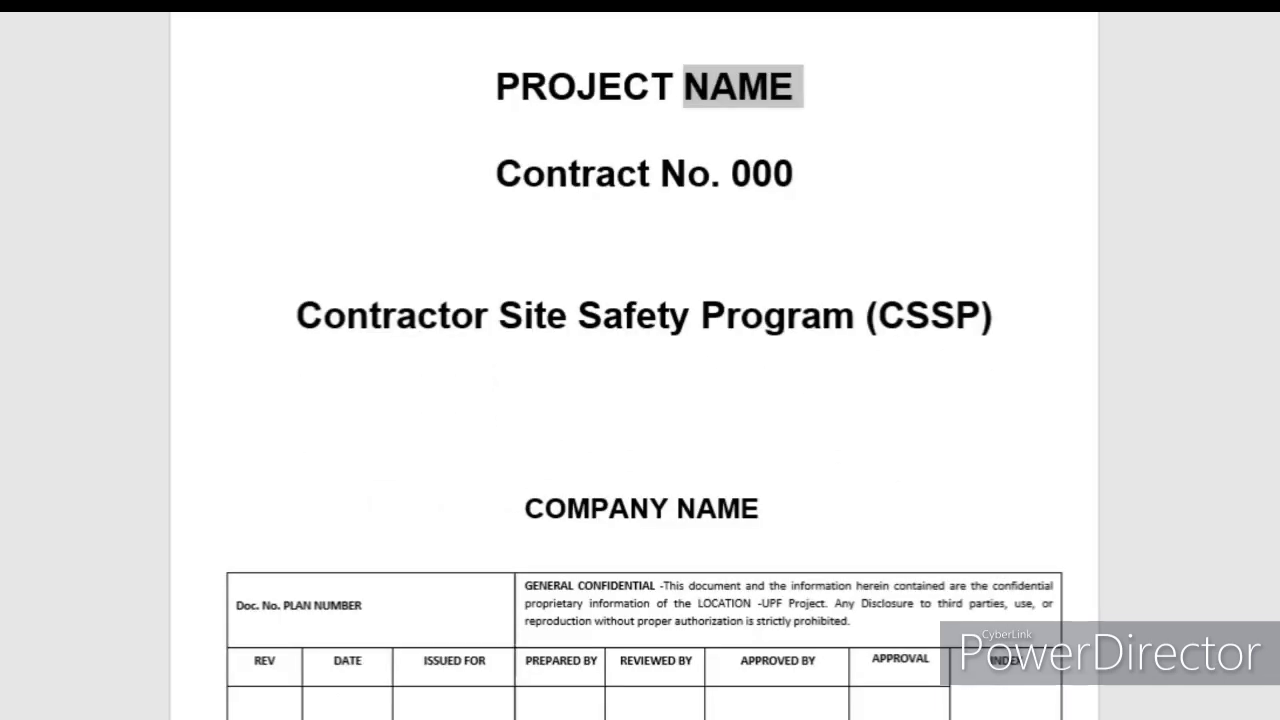
pyautogui.scroll(2, 640, 400)
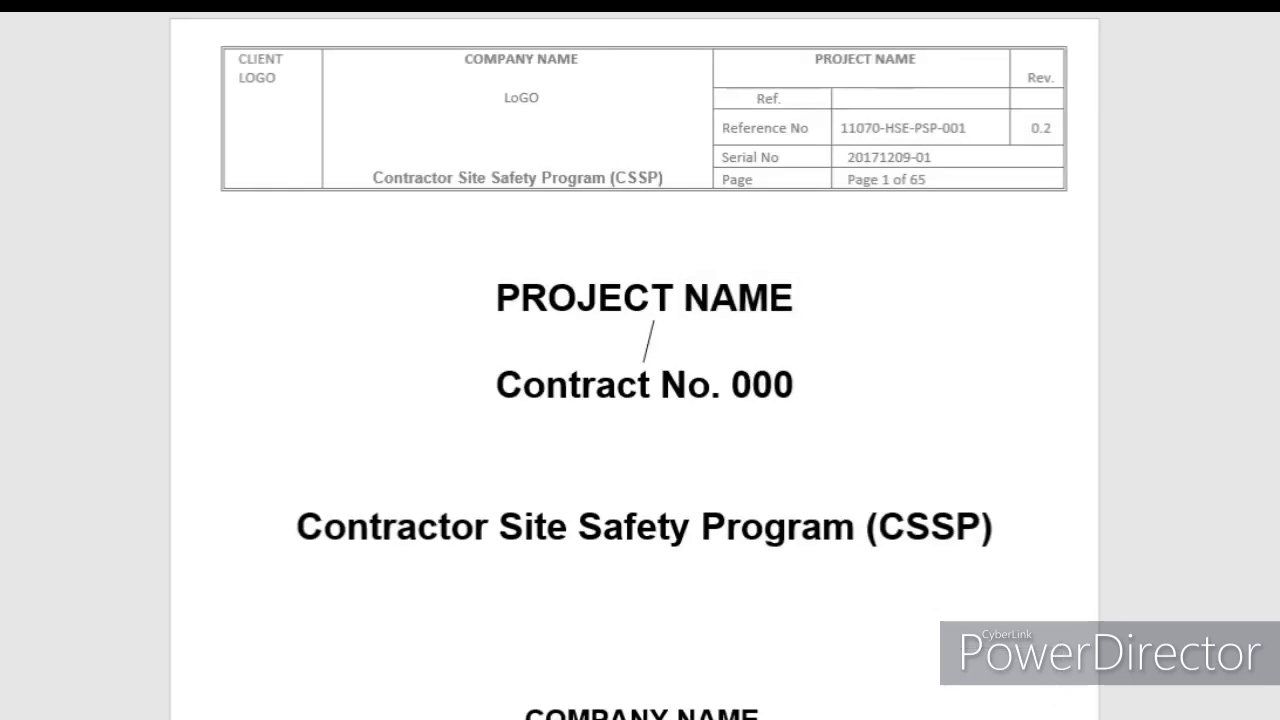
pyautogui.moveTo(803, 297); pyautogui.dragTo(494, 297)
pyautogui.scroll(-2, 634, 400)
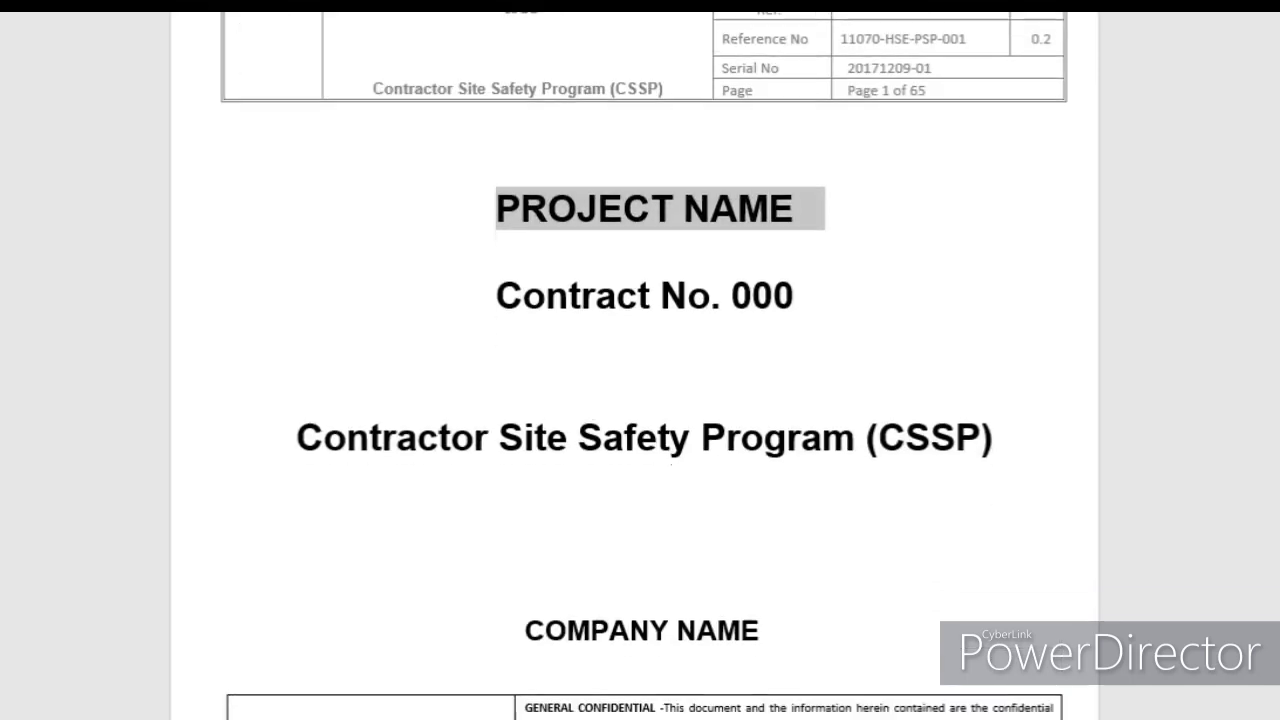
pyautogui.moveTo(798, 291); pyautogui.dragTo(494, 291)
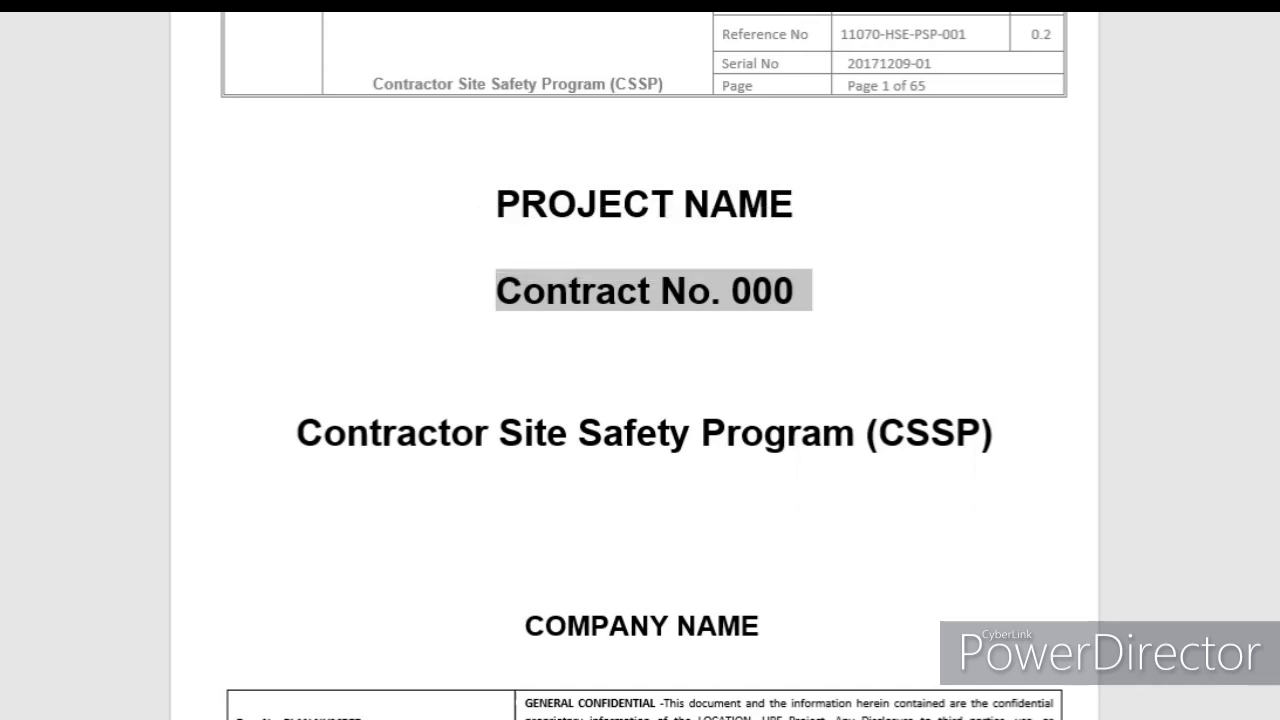
pyautogui.scroll(-3, 640, 400)
pyautogui.scroll(2, 640, 400)
pyautogui.scroll(-2, 640, 400)
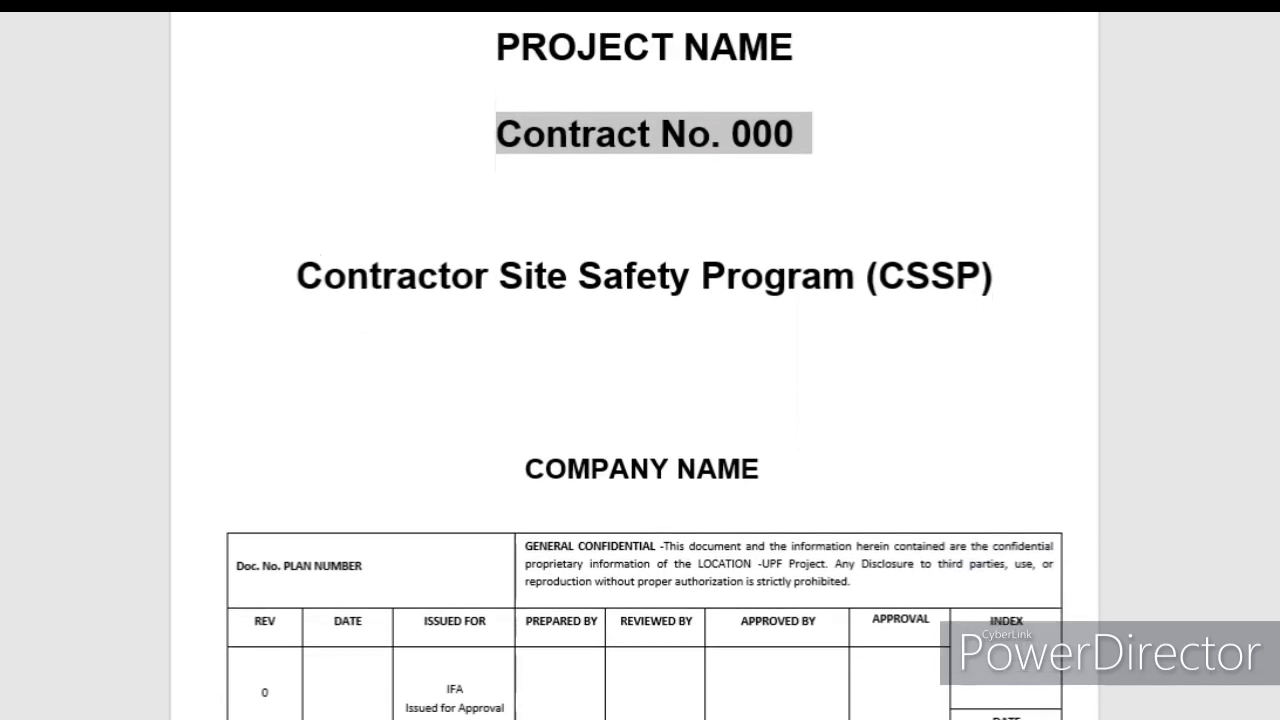
pyautogui.moveTo(1012, 246); pyautogui.dragTo(297, 246)
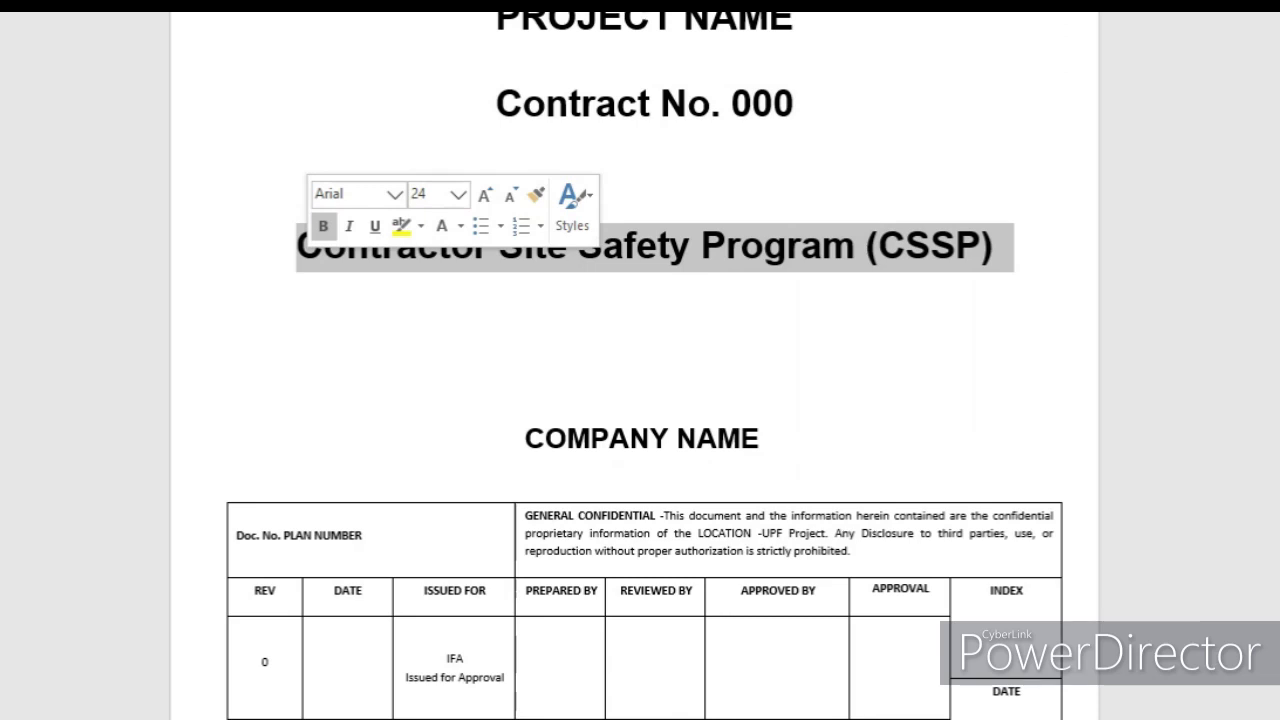
pyautogui.click(651, 286)
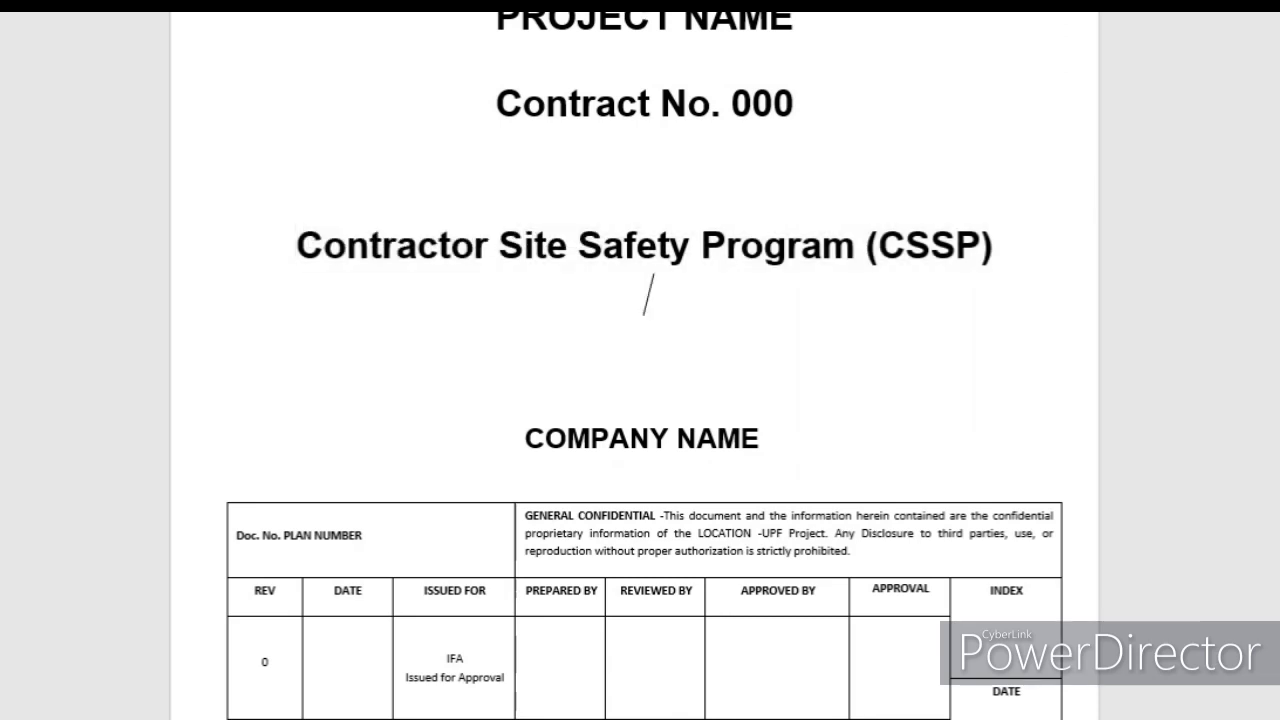
# Examine the cover page's document control table, including the plan number, revision, issue purpose and the preparer, reviewer and approver roles
pyautogui.scroll(-3, 651, 157)
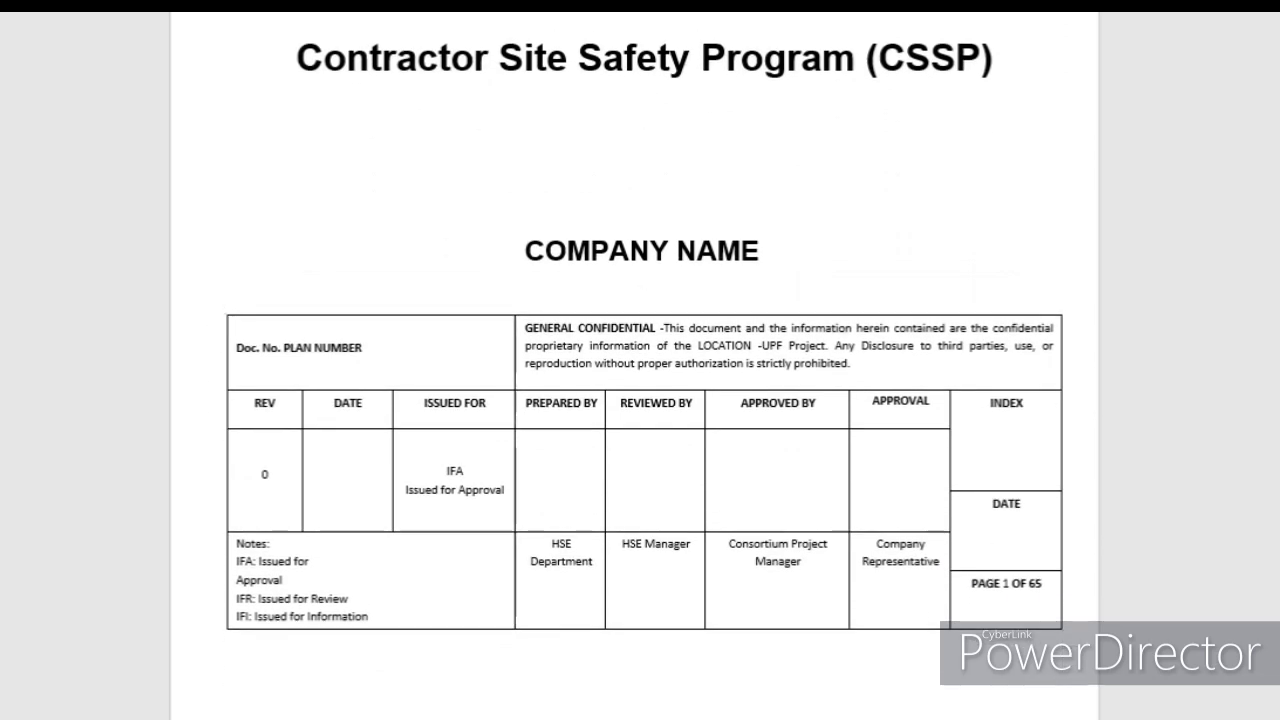
pyautogui.scroll(-3, 640, 400)
pyautogui.scroll(3, 645, 89)
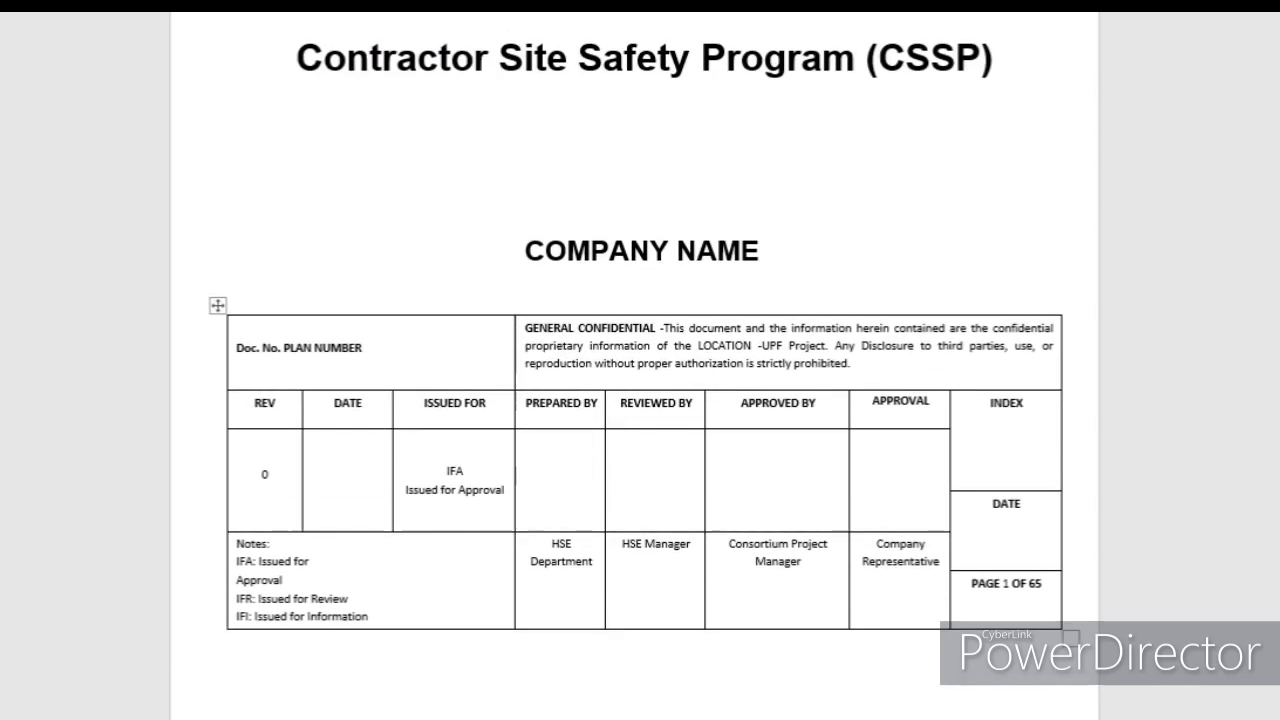
pyautogui.moveTo(284, 348)
pyautogui.mouseDown()
pyautogui.moveTo(260, 348)
pyautogui.moveTo(278, 348)
pyautogui.mouseUp()
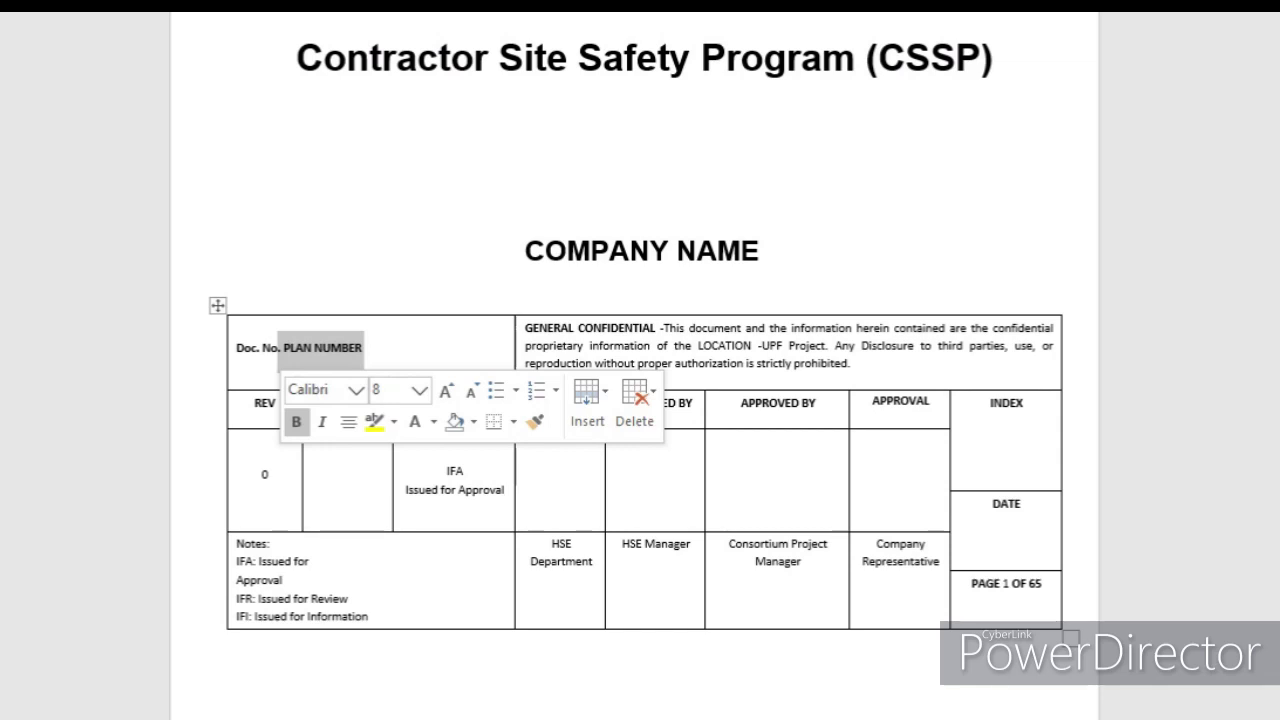
pyautogui.scroll(-2, 264, 380)
pyautogui.doubleClick(263, 380)
pyautogui.moveTo(446, 377); pyautogui.dragTo(900, 460)
pyautogui.click(565, 467)
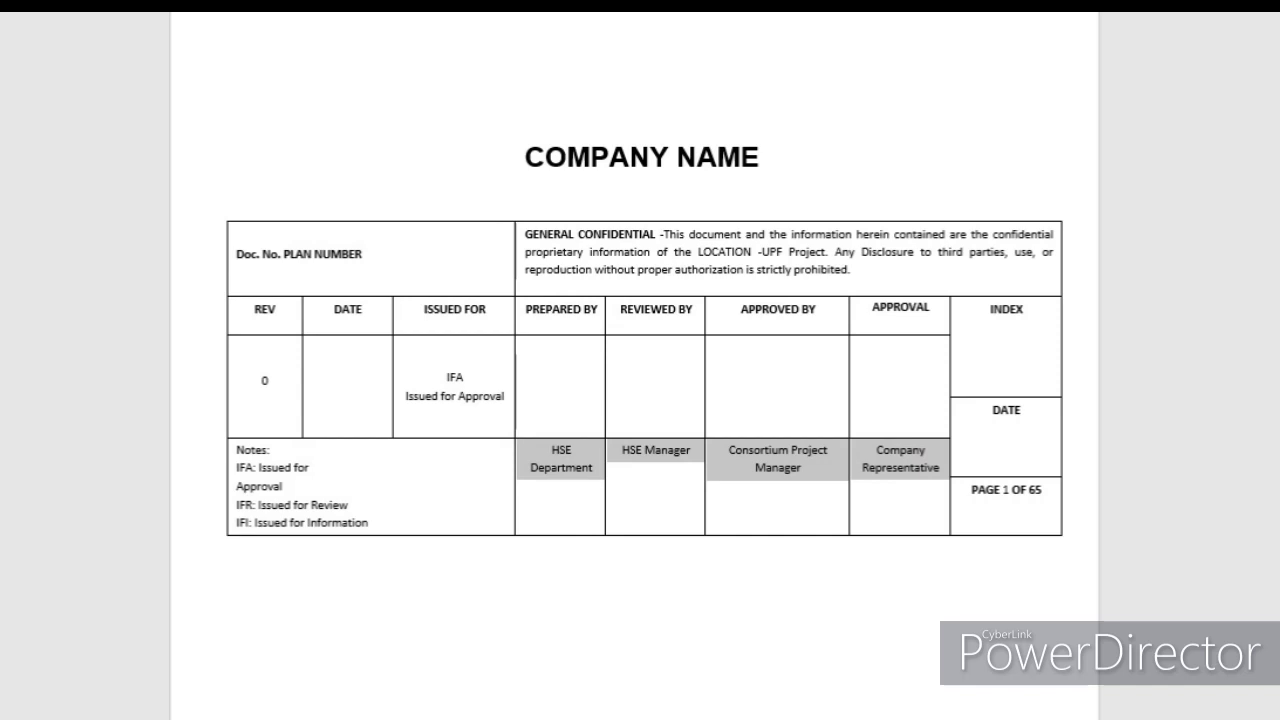
# Go to the revision history table on page 2 and review the entries in its Revision column
pyautogui.scroll(-7, 635, 400)
pyautogui.scroll(1, 635, 400)
pyautogui.scroll(-3, 635, 400)
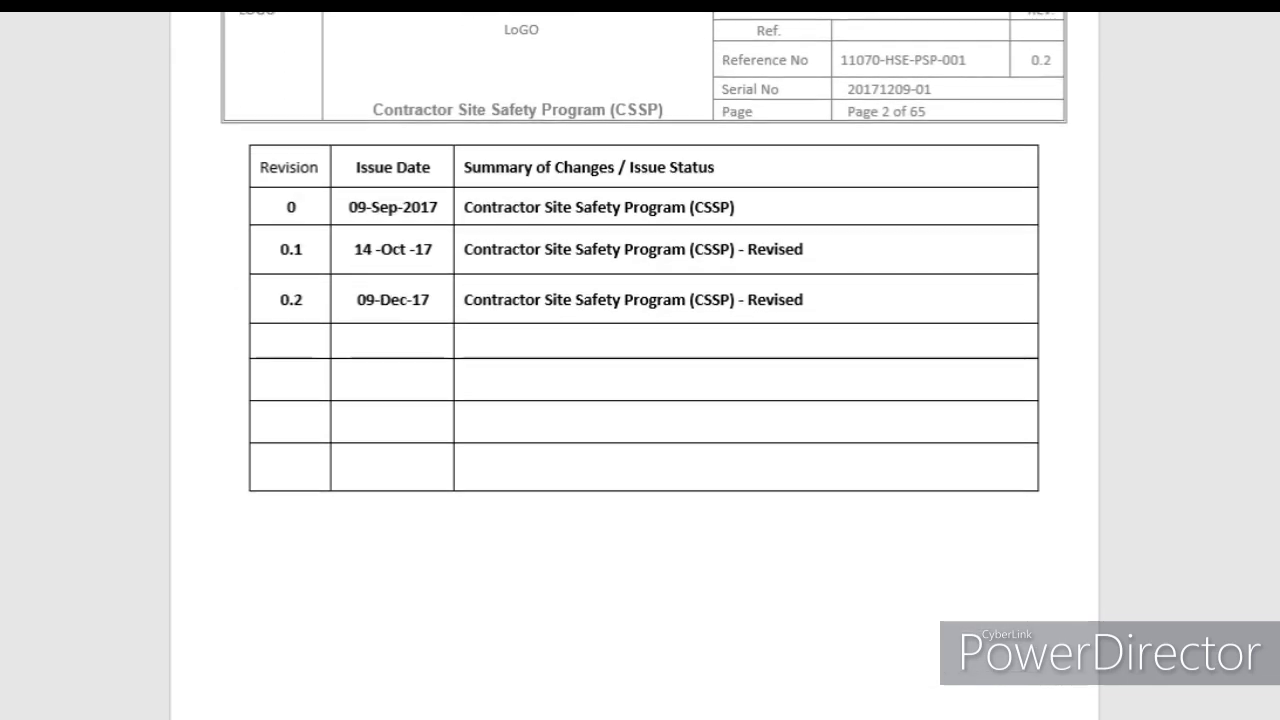
pyautogui.scroll(2, 635, 400)
pyautogui.click(287, 293)
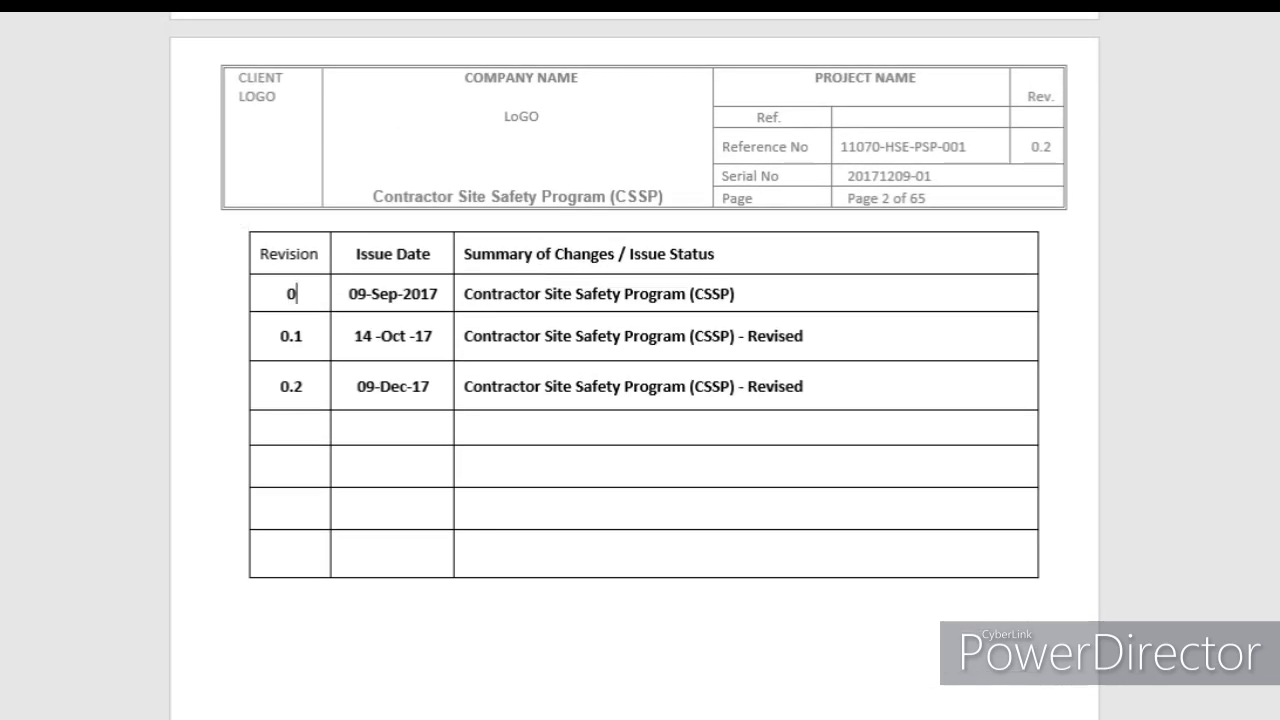
pyautogui.moveTo(291, 293); pyautogui.dragTo(291, 386)
# Select the three filled-in dates in the revision history table's Issue Date column for review
pyautogui.click(411, 293)
pyautogui.press('End')
pyautogui.hotkey('shift', 'Left')
pyautogui.hotkey('shift', 'Left')
pyautogui.hotkey('shift', 'Left')
pyautogui.hotkey('shift', 'Left')
pyautogui.hotkey('shift', 'Left')
pyautogui.hotkey('shift', 'Left')
pyautogui.hotkey('shift', 'Left')
pyautogui.hotkey('shift', 'Left')
pyautogui.hotkey('shift', 'Left')
pyautogui.hotkey('shift', 'Left')
pyautogui.hotkey('shift', 'Left')
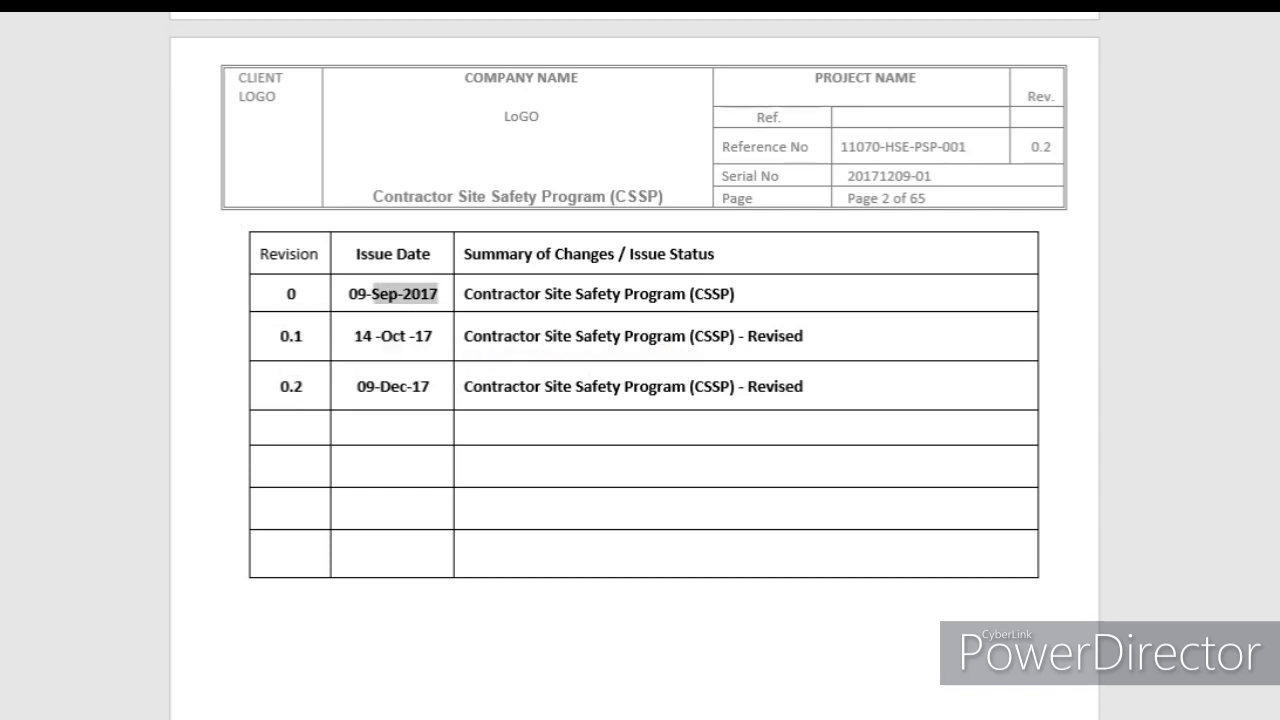
pyautogui.hotkey('shift', 'Down')
pyautogui.hotkey('shift', 'Down')
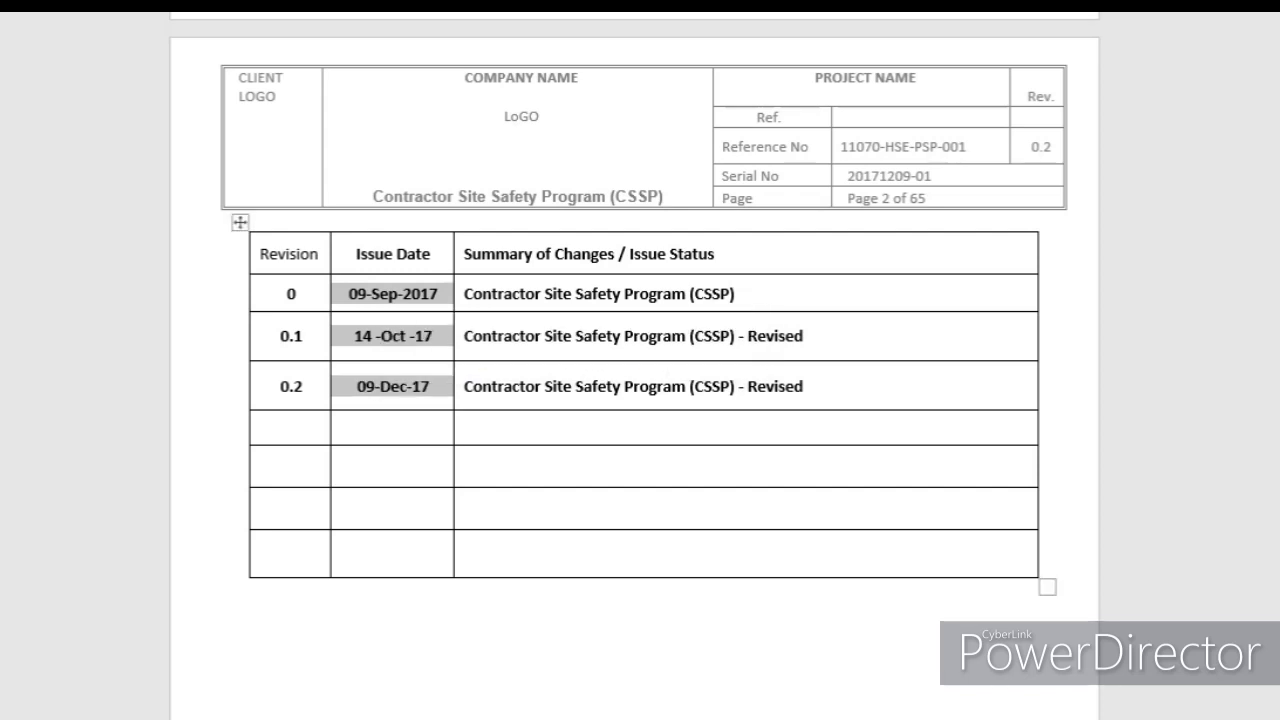
# Review the Summary of Changes / Issue Status entries for revisions 0.1 and 0.2, selecting their text
pyautogui.moveTo(803, 336); pyautogui.dragTo(624, 336)
pyautogui.hotkey('ctrl', 'shift', 'Left')
pyautogui.hotkey('ctrl', 'shift', 'Left')
pyautogui.hotkey('ctrl', 'shift', 'Left')
pyautogui.hotkey('shift', 'Right')
pyautogui.hotkey('shift', 'Right')
pyautogui.hotkey('shift', 'Right')
pyautogui.hotkey('shift', 'Right')
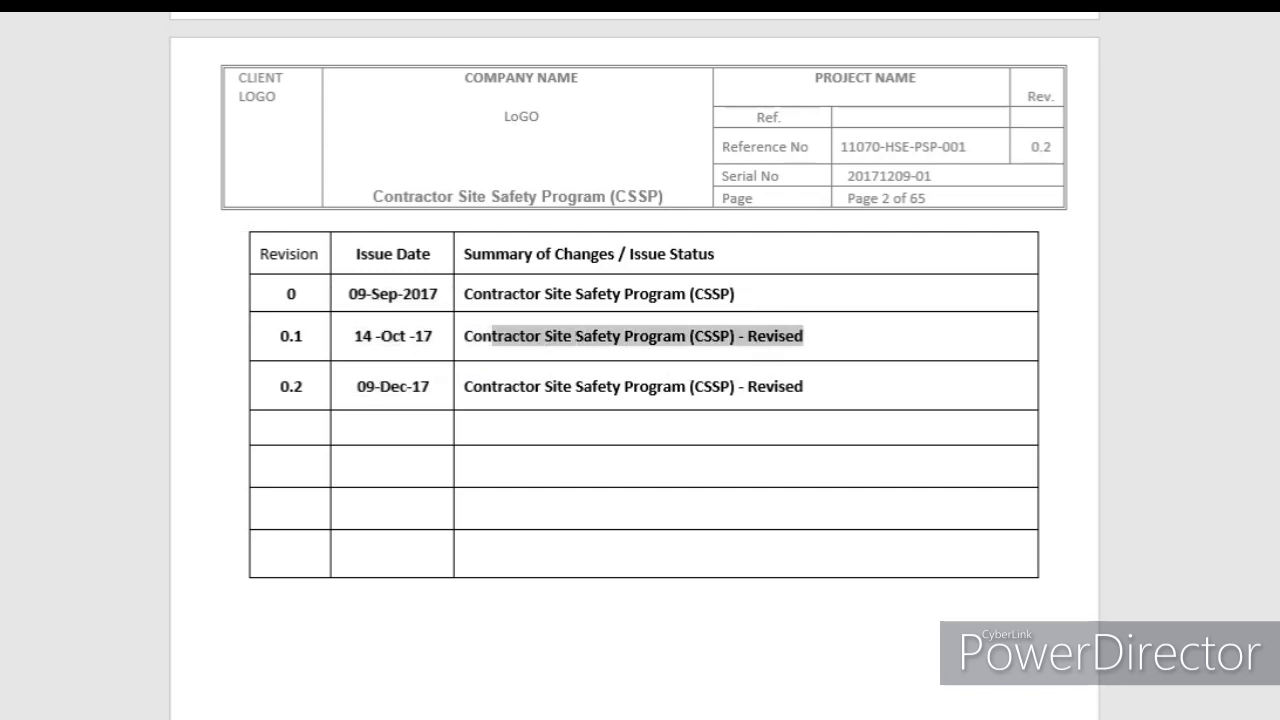
pyautogui.scroll(-2, 640, 360)
pyautogui.click(803, 292)
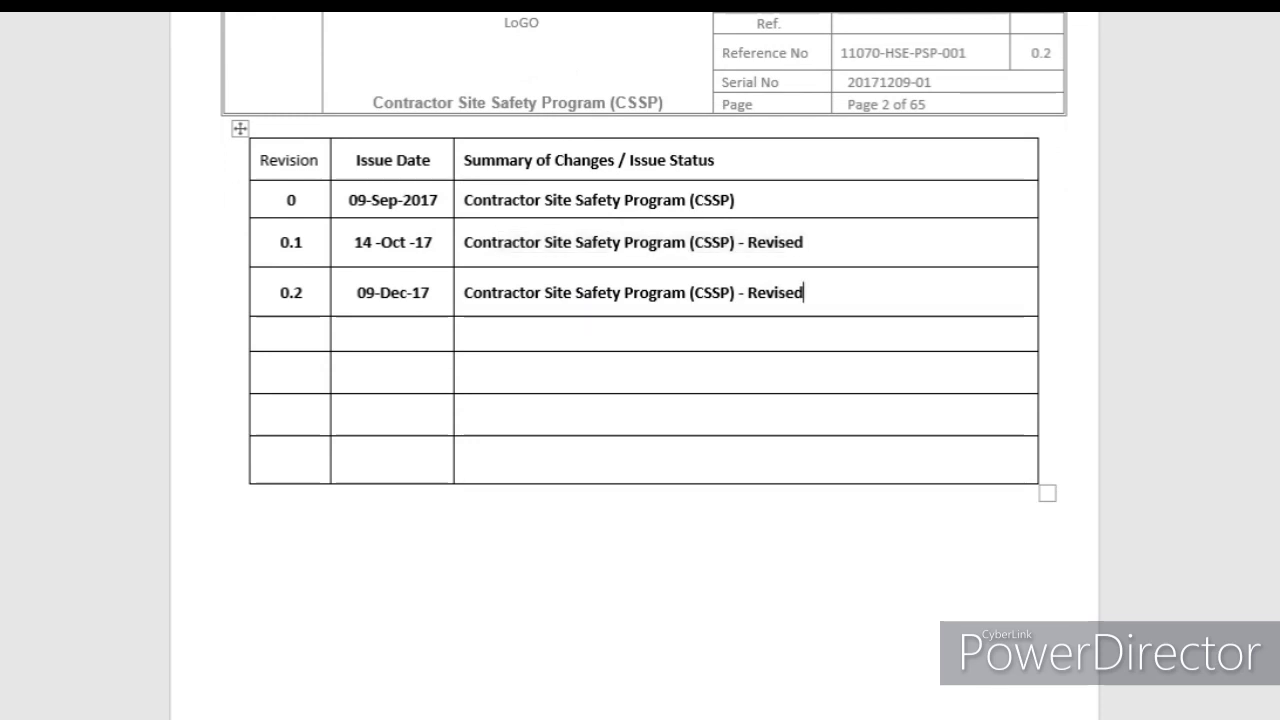
pyautogui.scroll(-5, 640, 360)
pyautogui.scroll(5, 640, 360)
pyautogui.moveTo(803, 292); pyautogui.dragTo(464, 292)
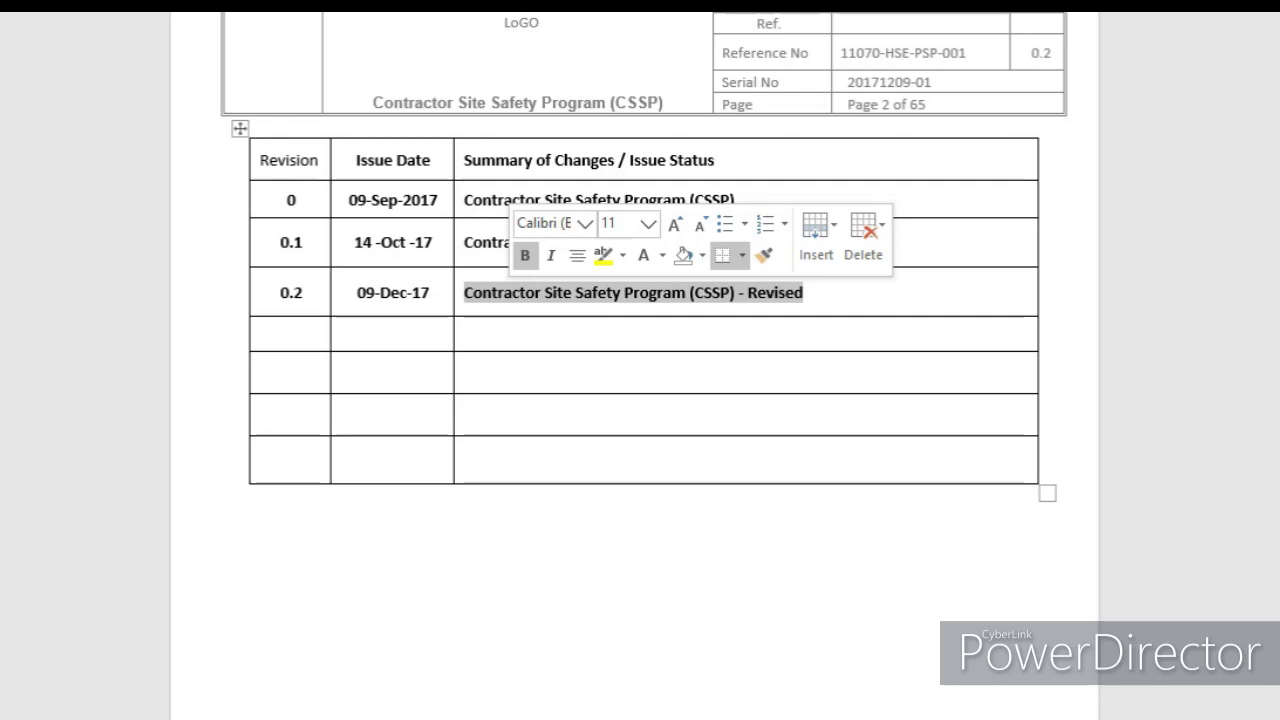
# Go to the table of contents on page 3 and examine its list of safety program sections
pyautogui.scroll(-2, 640, 300)
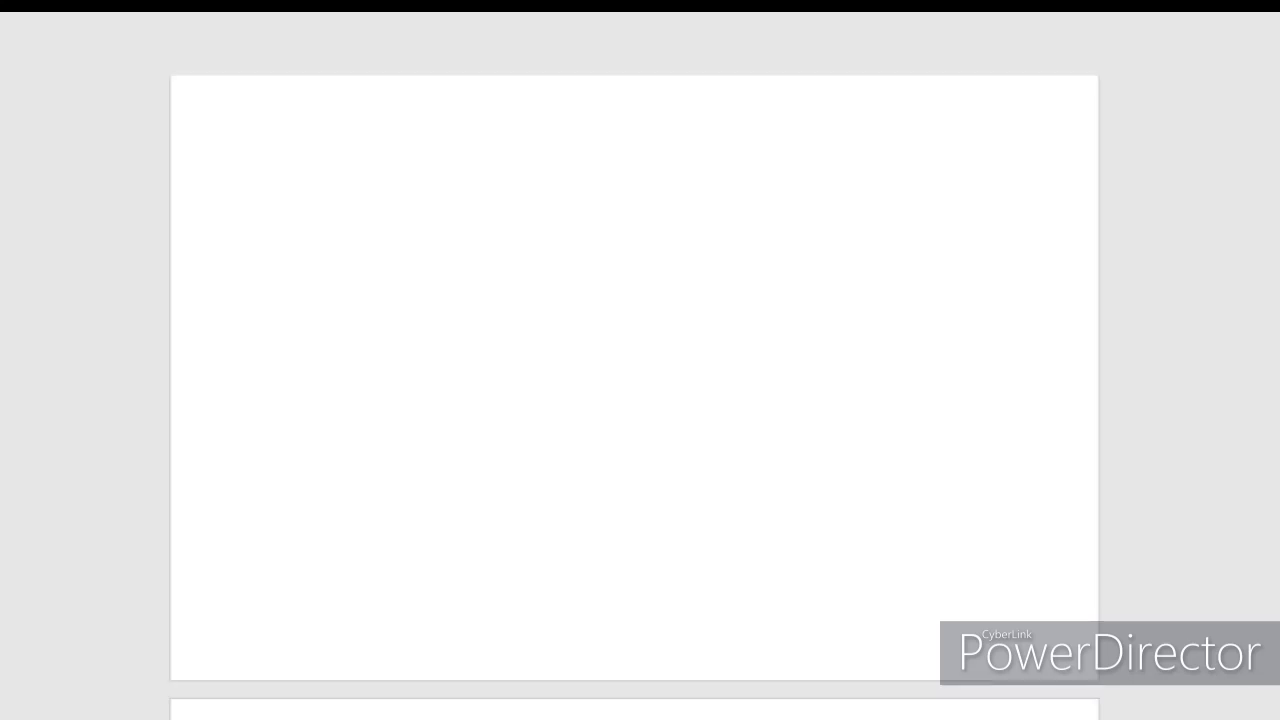
pyautogui.scroll(-12, 634, 400)
pyautogui.scroll(6, 634, 400)
pyautogui.scroll(-5, 634, 400)
pyautogui.scroll(-1, 634, 400)
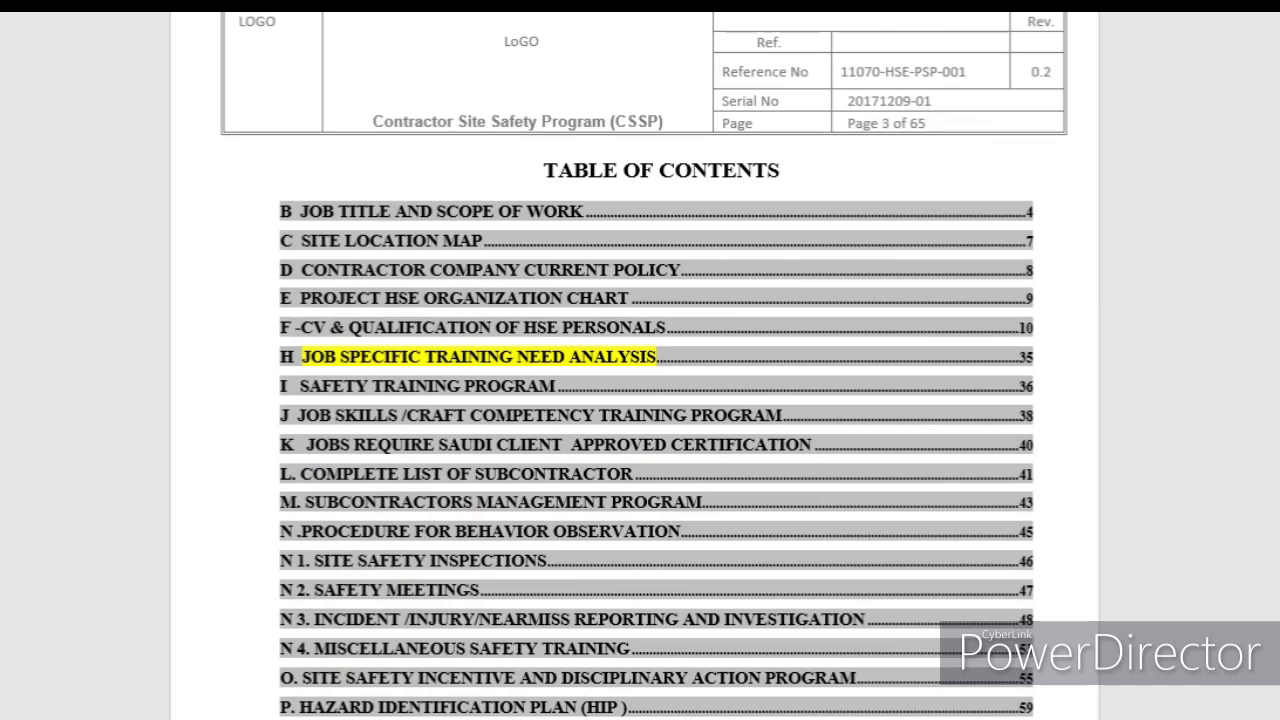
pyautogui.scroll(-3, 644, 400)
pyautogui.scroll(-6, 640, 400)
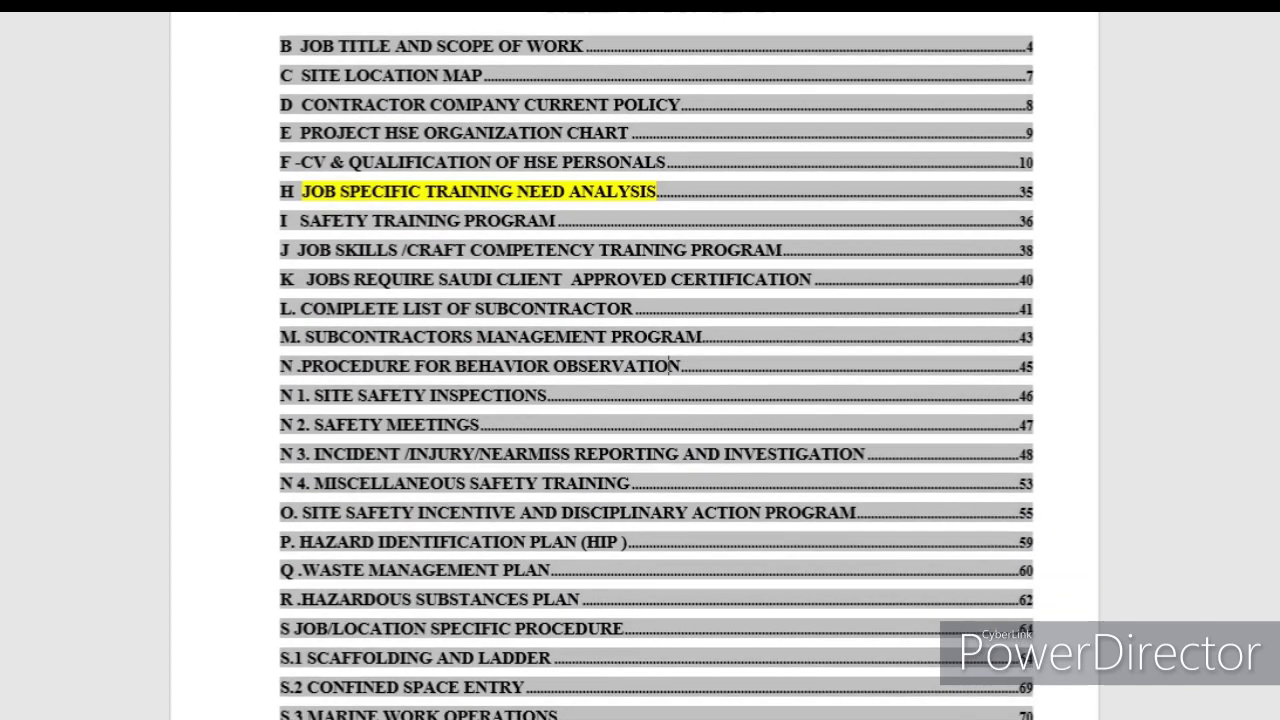
pyautogui.scroll(12, 640, 400)
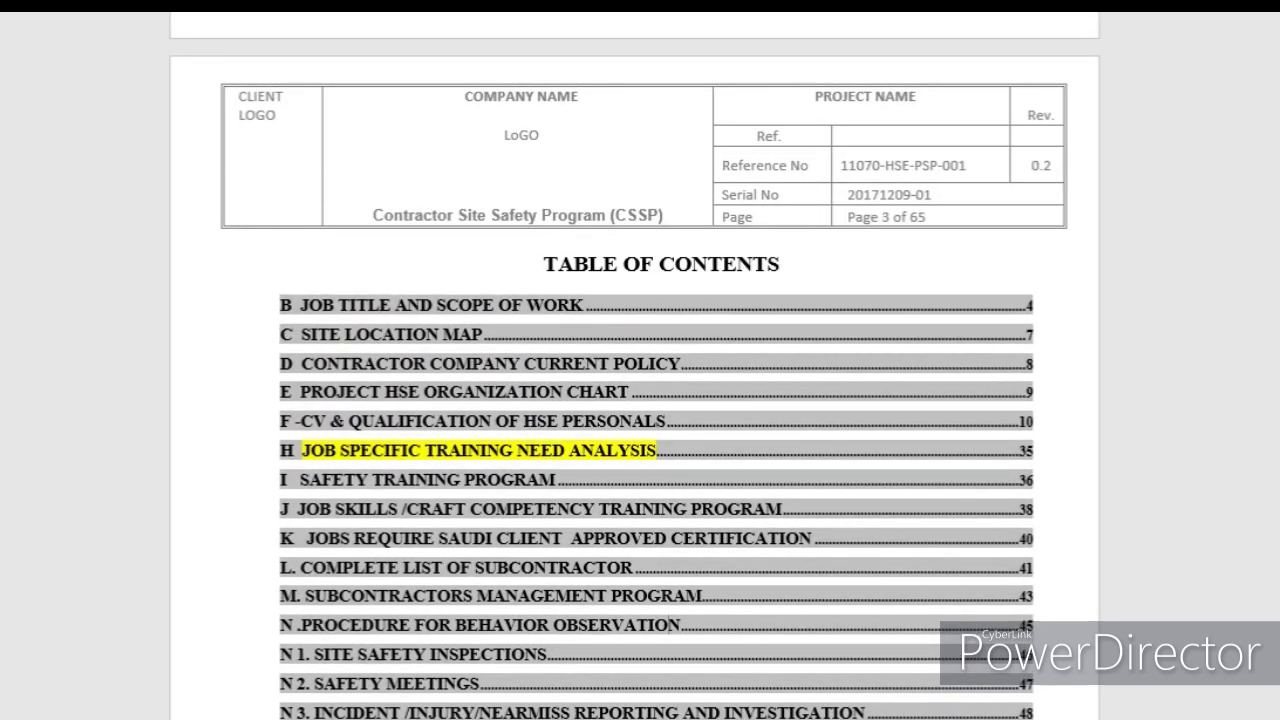
pyautogui.scroll(-3, 634, 366)
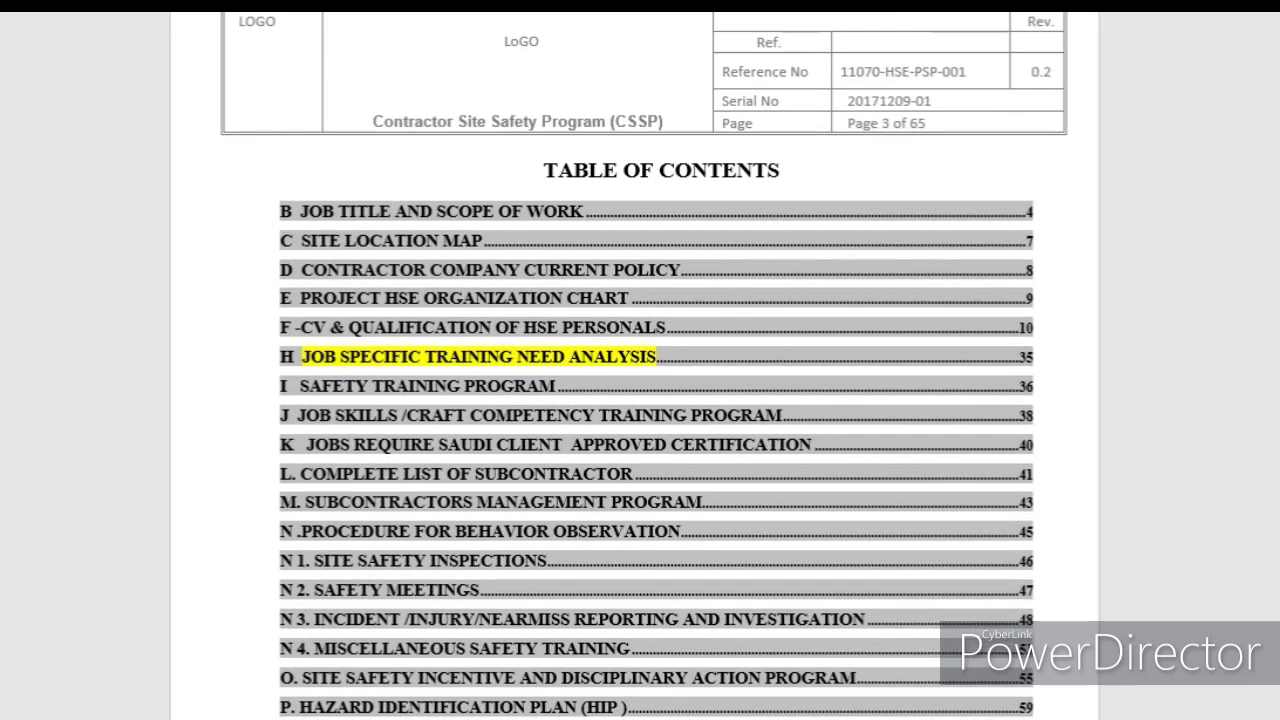
# Look over the table of contents entries on page 3, starting from section B, Job Title and Scope of Work
pyautogui.scroll(-12, 669, 437)
pyautogui.scroll(9, 669, 437)
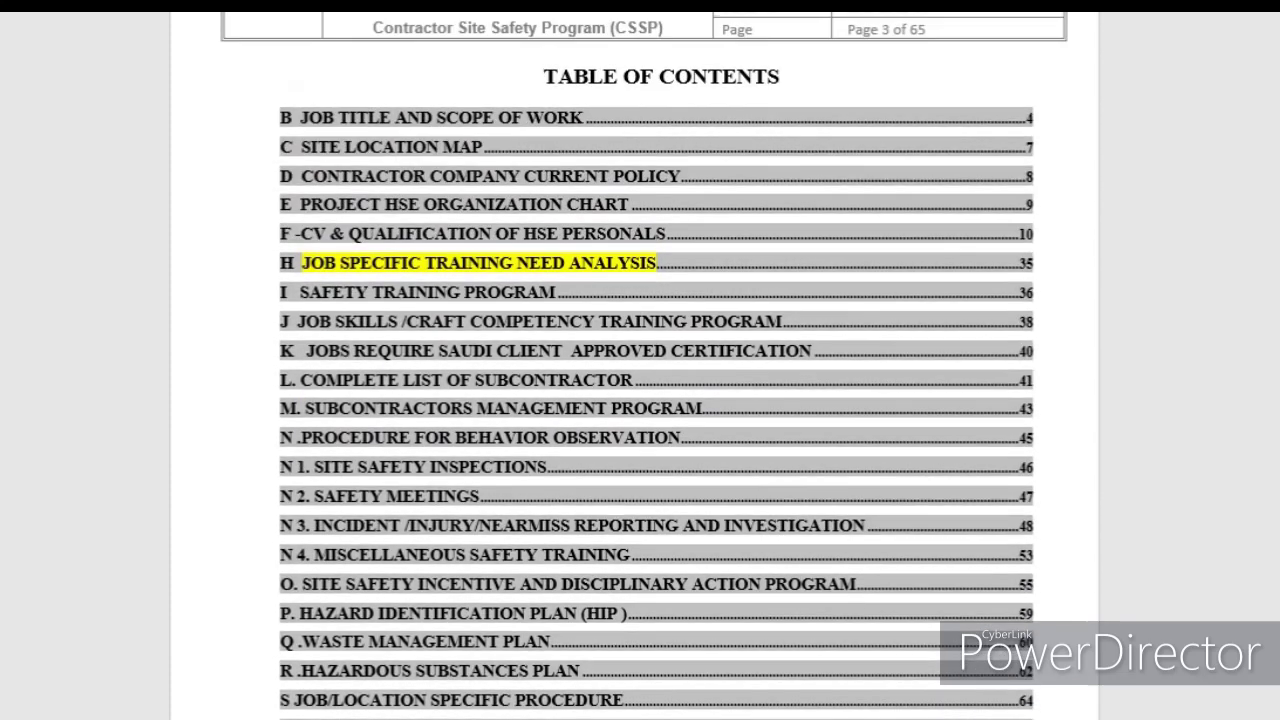
pyautogui.scroll(-3, 669, 437)
pyautogui.scroll(6, 634, 366)
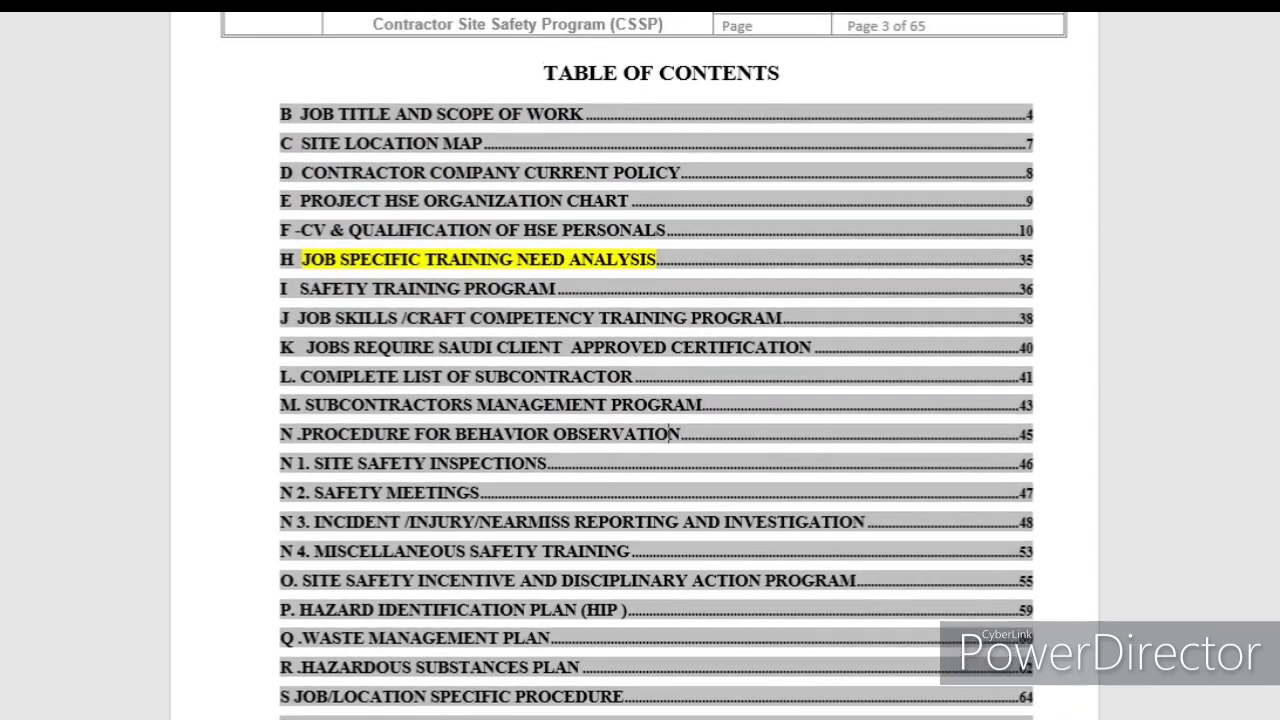
pyautogui.scroll(-1, 634, 366)
pyautogui.scroll(-18, 668, 497)
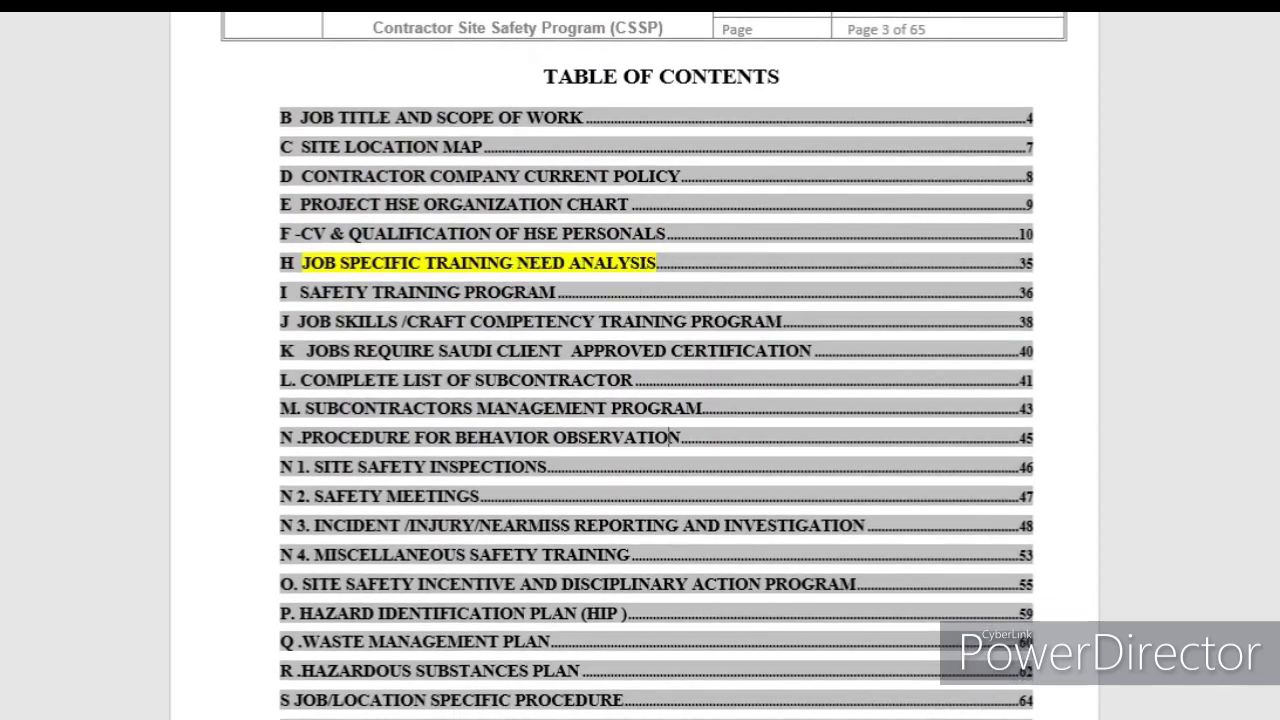
pyautogui.scroll(-10, 656, 400)
pyautogui.scroll(20, 656, 400)
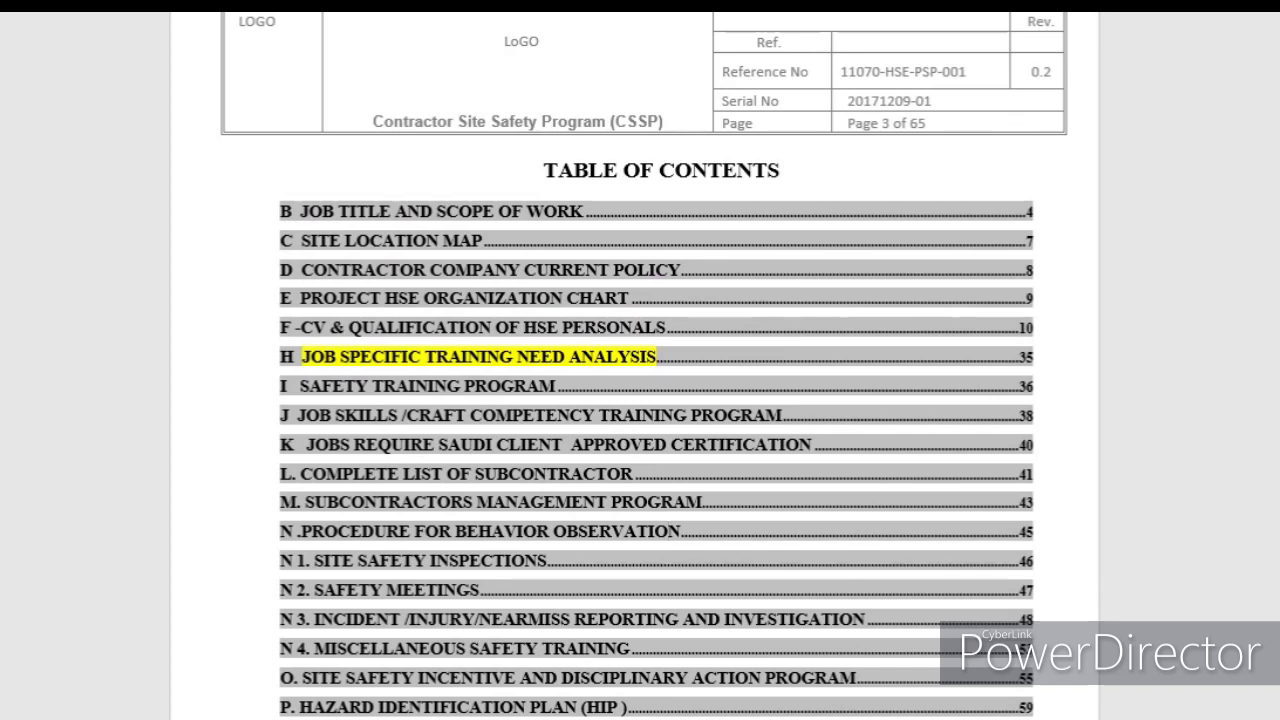
pyautogui.scroll(-6, 656, 400)
pyautogui.scroll(9, 656, 400)
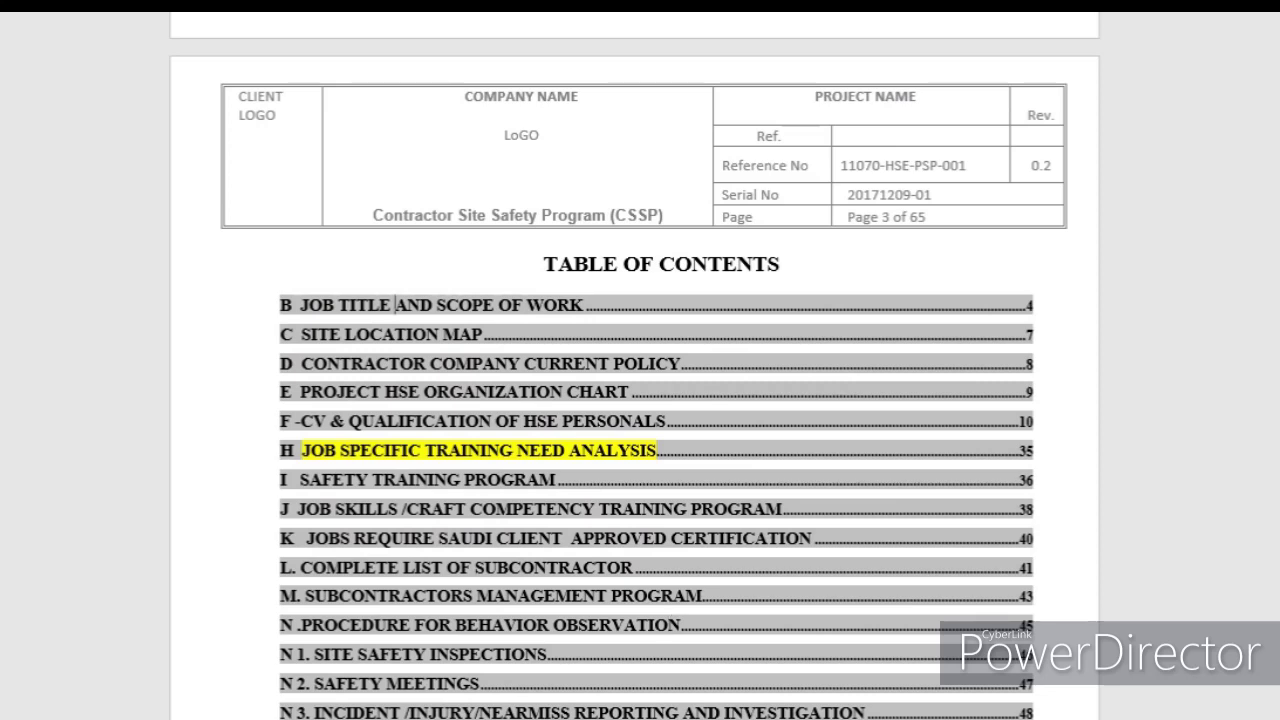
pyautogui.scroll(-3, 395, 305)
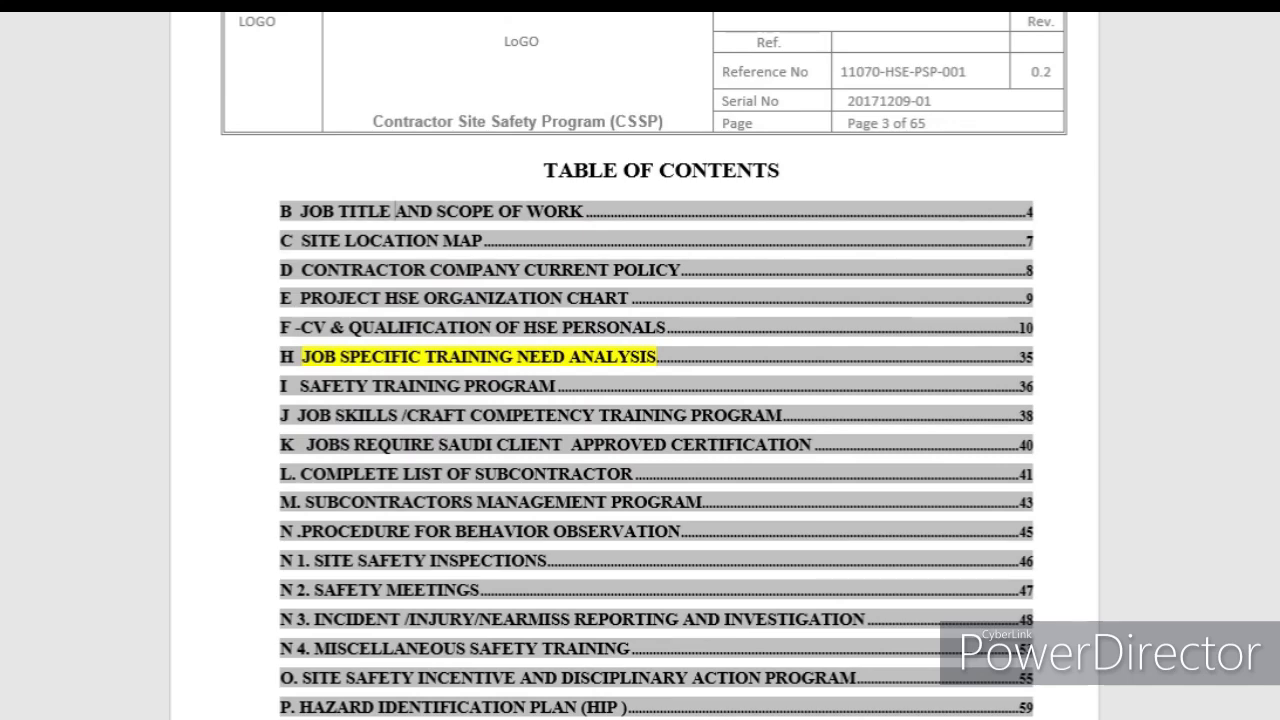
pyautogui.scroll(15, 395, 210)
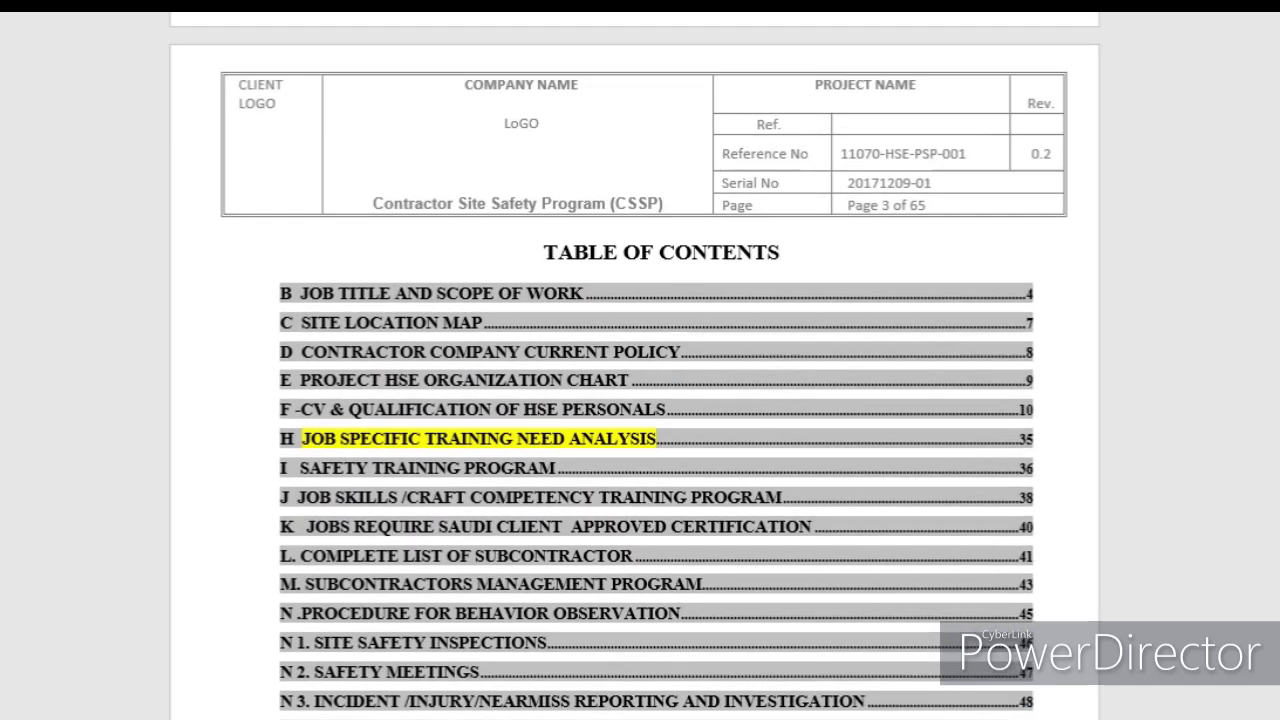
pyautogui.scroll(-9, 395, 210)
pyautogui.scroll(-20, 395, 210)
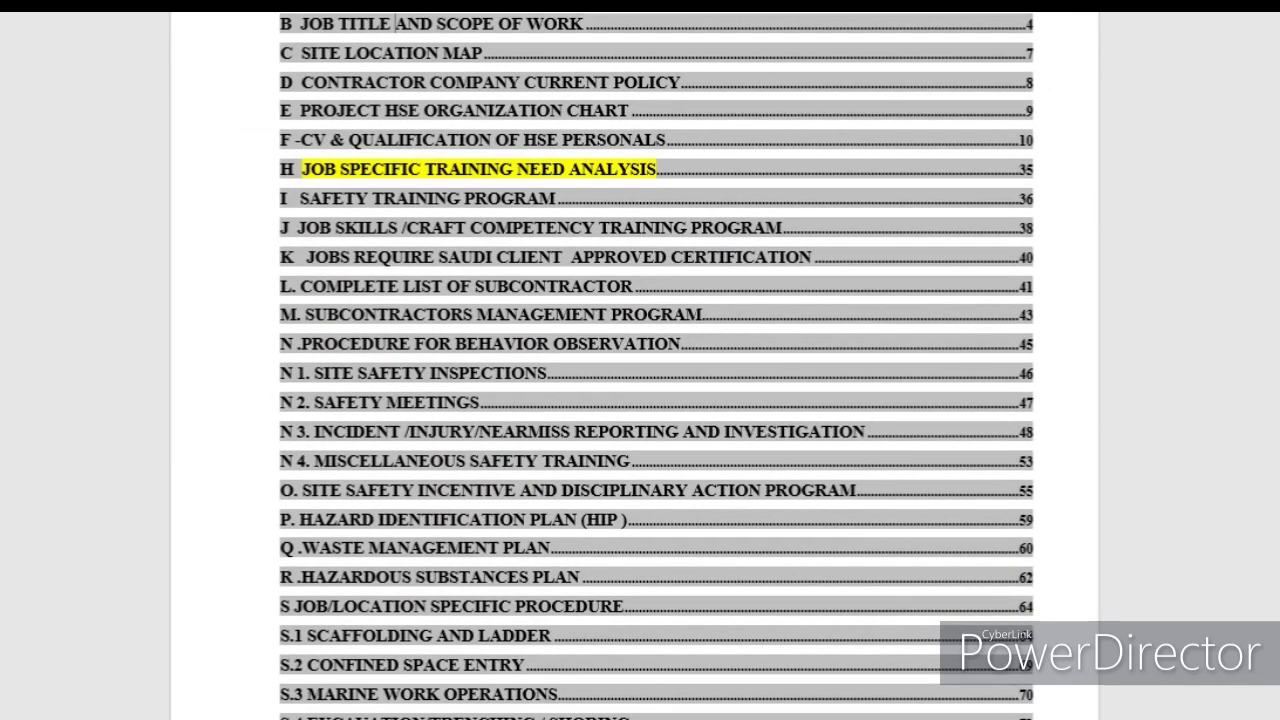
pyautogui.scroll(10, 395, 210)
pyautogui.scroll(1, 640, 360)
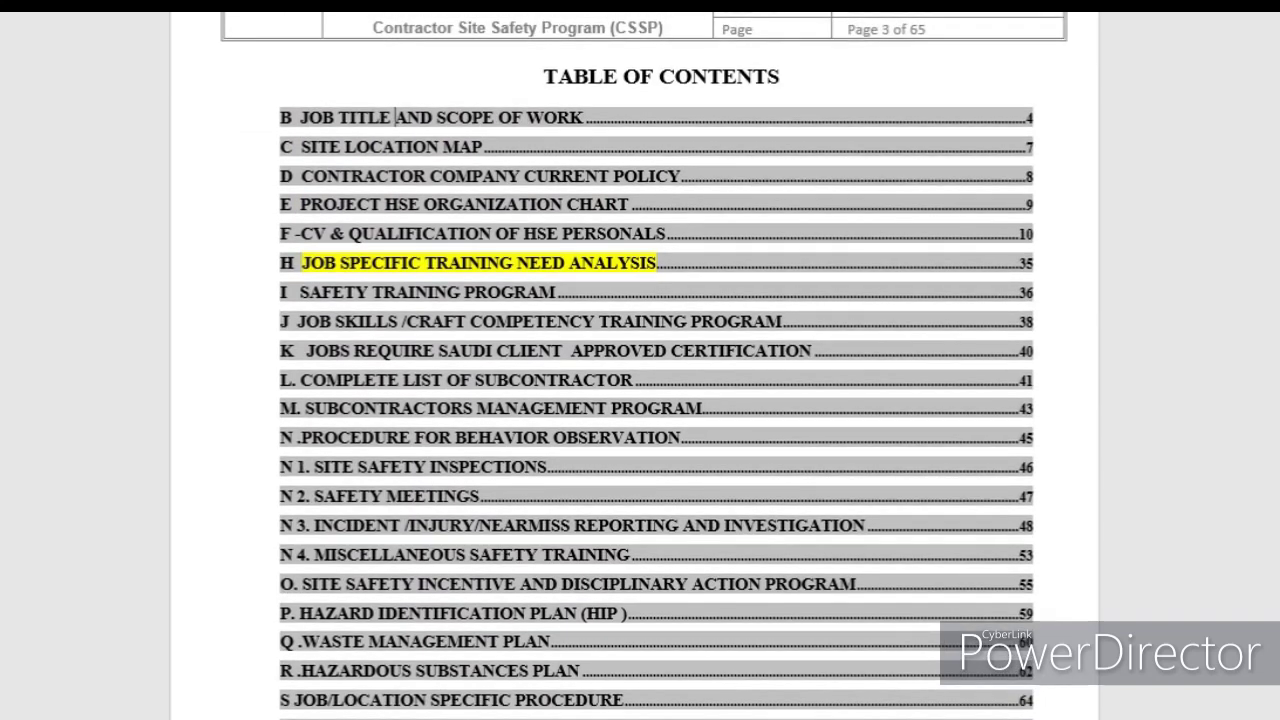
pyautogui.click(446, 117)
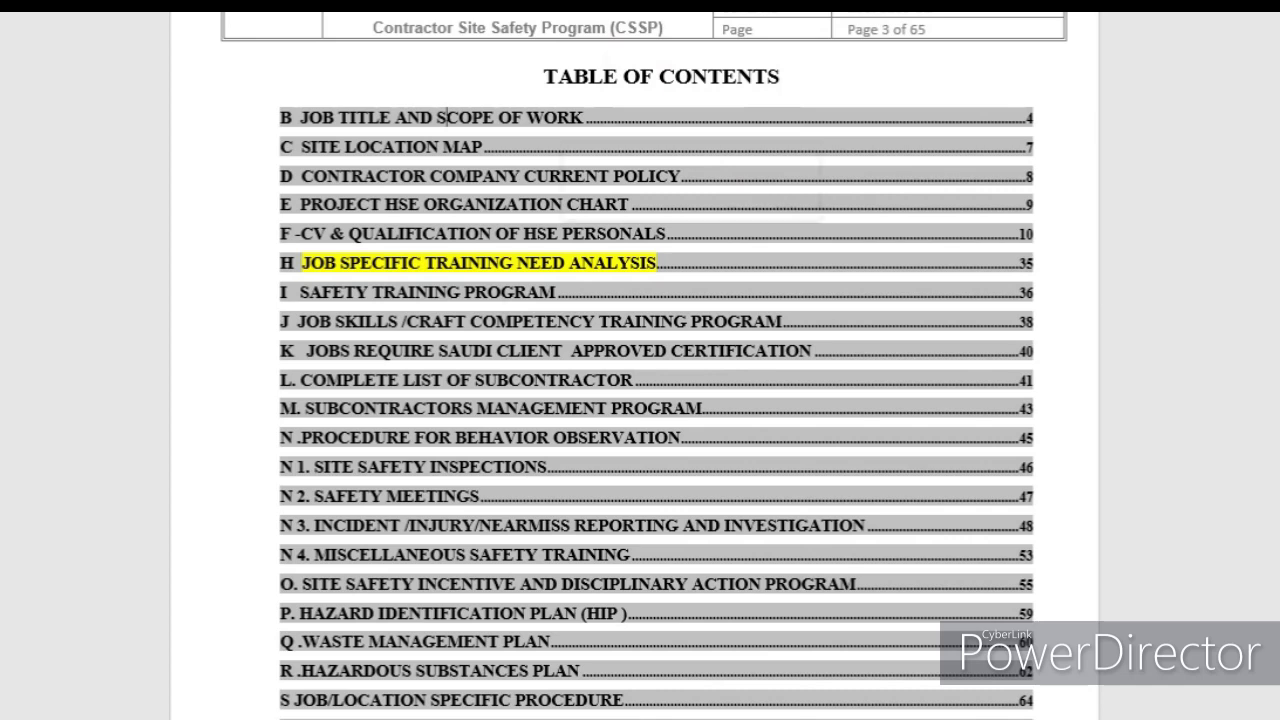
pyautogui.scroll(-2, 656, 400)
pyautogui.scroll(1, 656, 400)
pyautogui.scroll(1, 656, 400)
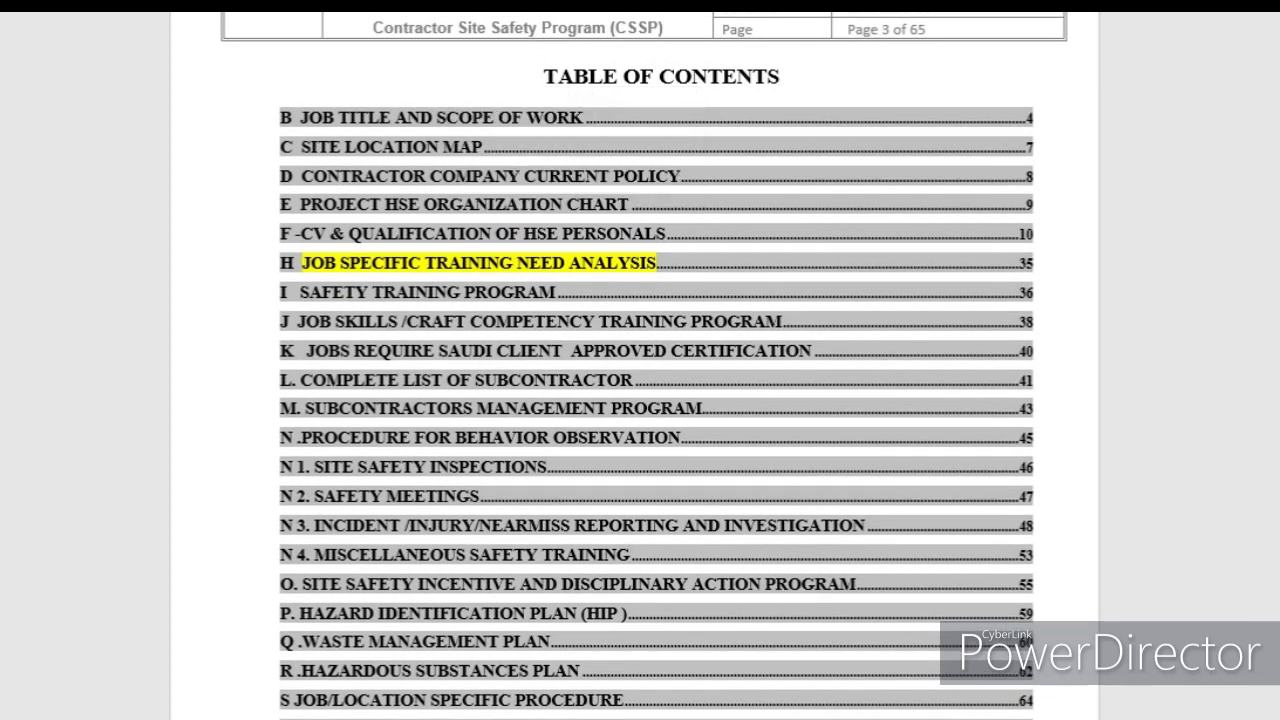
# Review the contents entries for sections F to J, selecting the personnel qualification and training titles in turn
pyautogui.moveTo(651, 266); pyautogui.dragTo(320, 240)
pyautogui.scroll(-1, 656, 400)
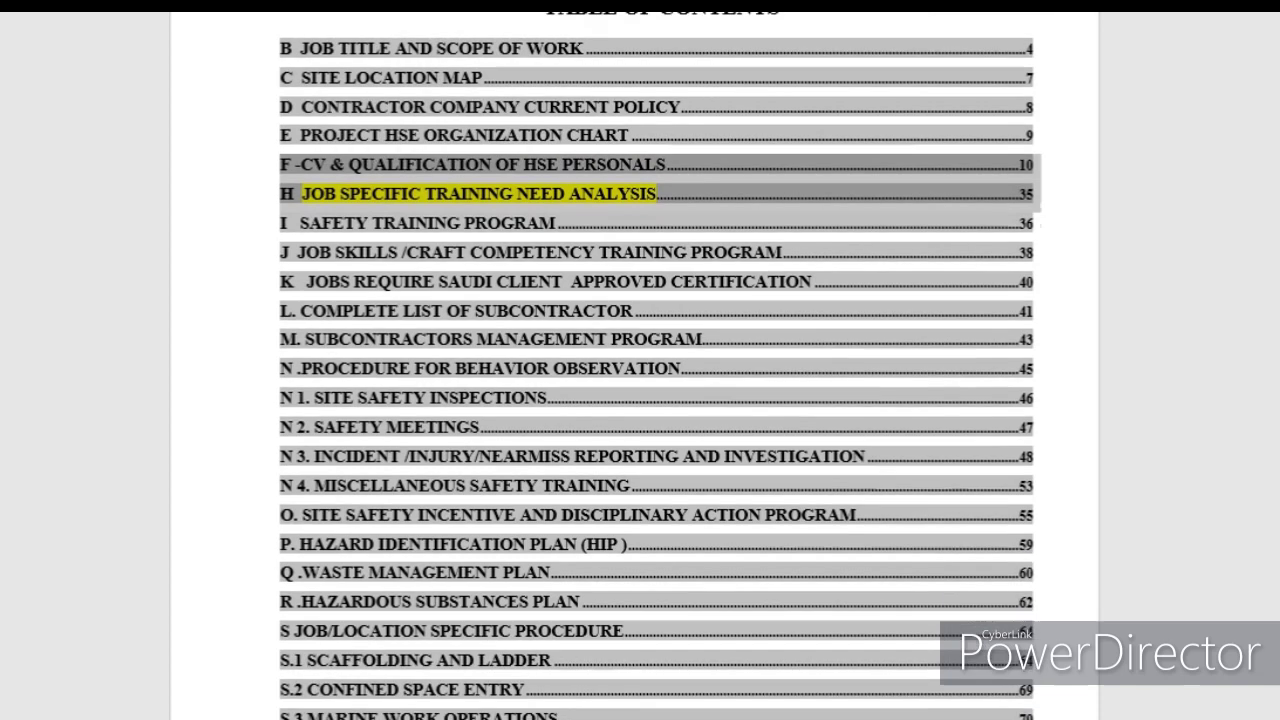
pyautogui.scroll(-1, 656, 400)
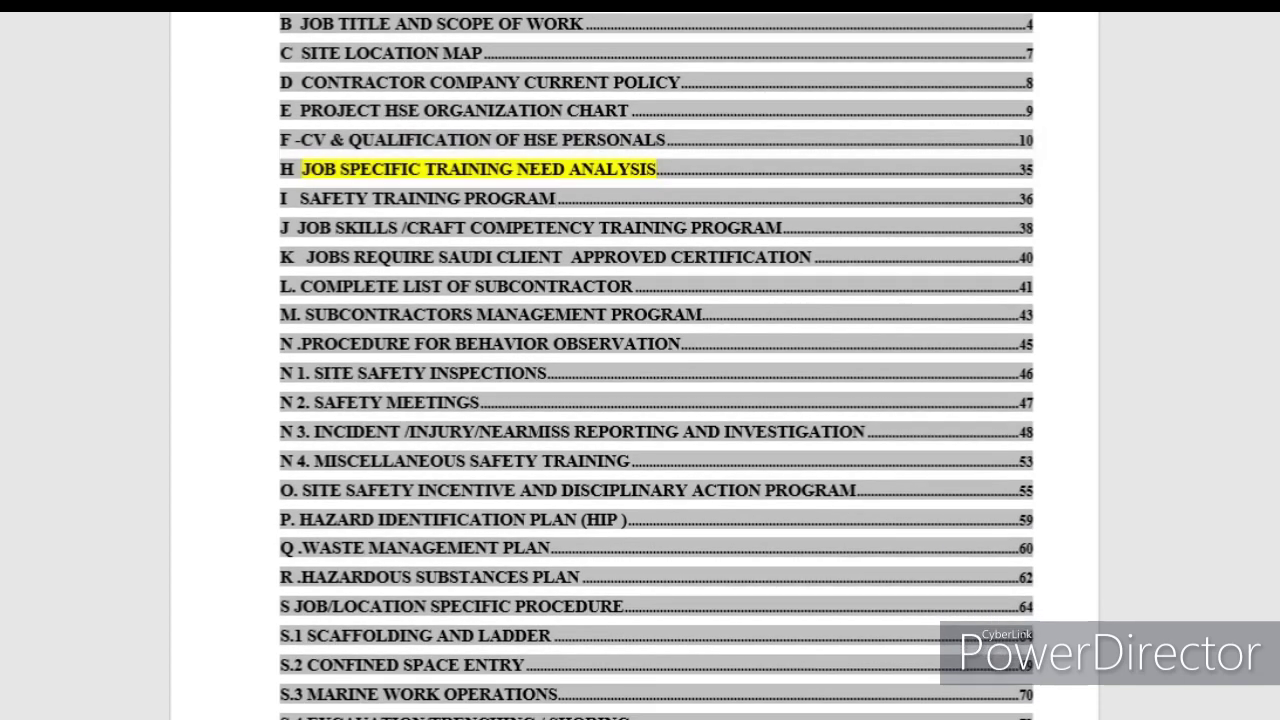
pyautogui.moveTo(556, 198); pyautogui.dragTo(287, 198)
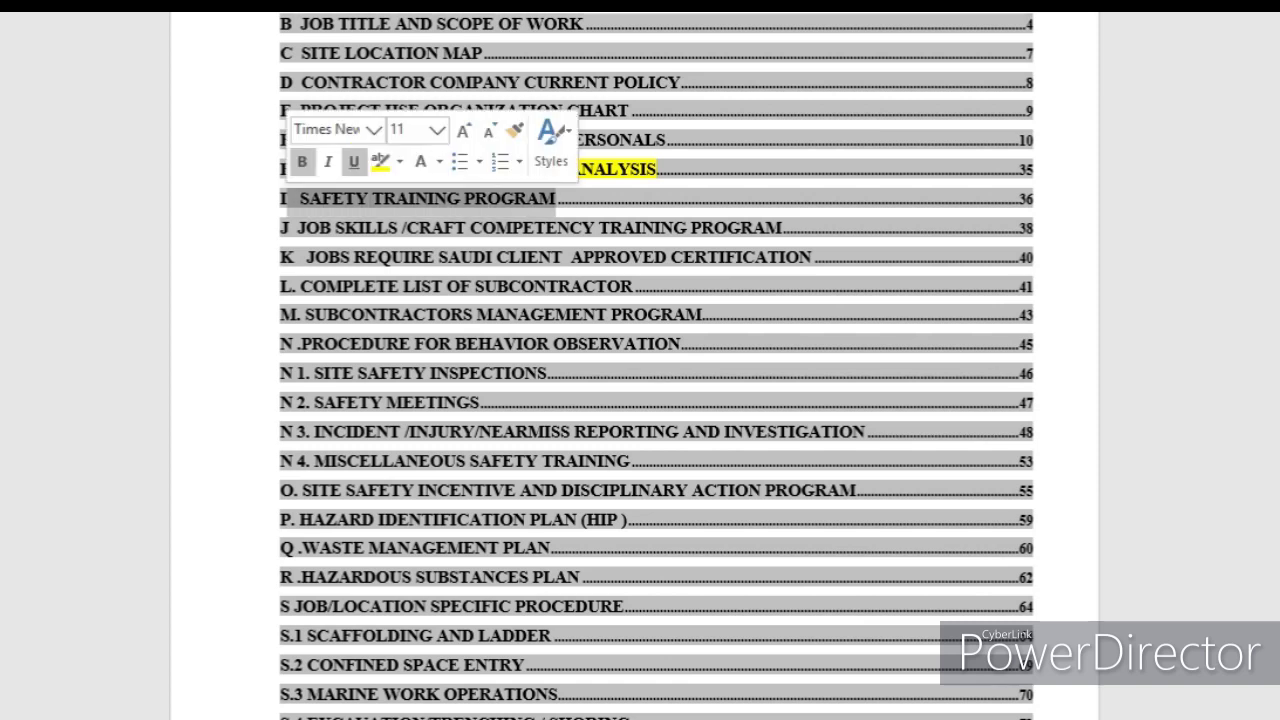
pyautogui.click(727, 228)
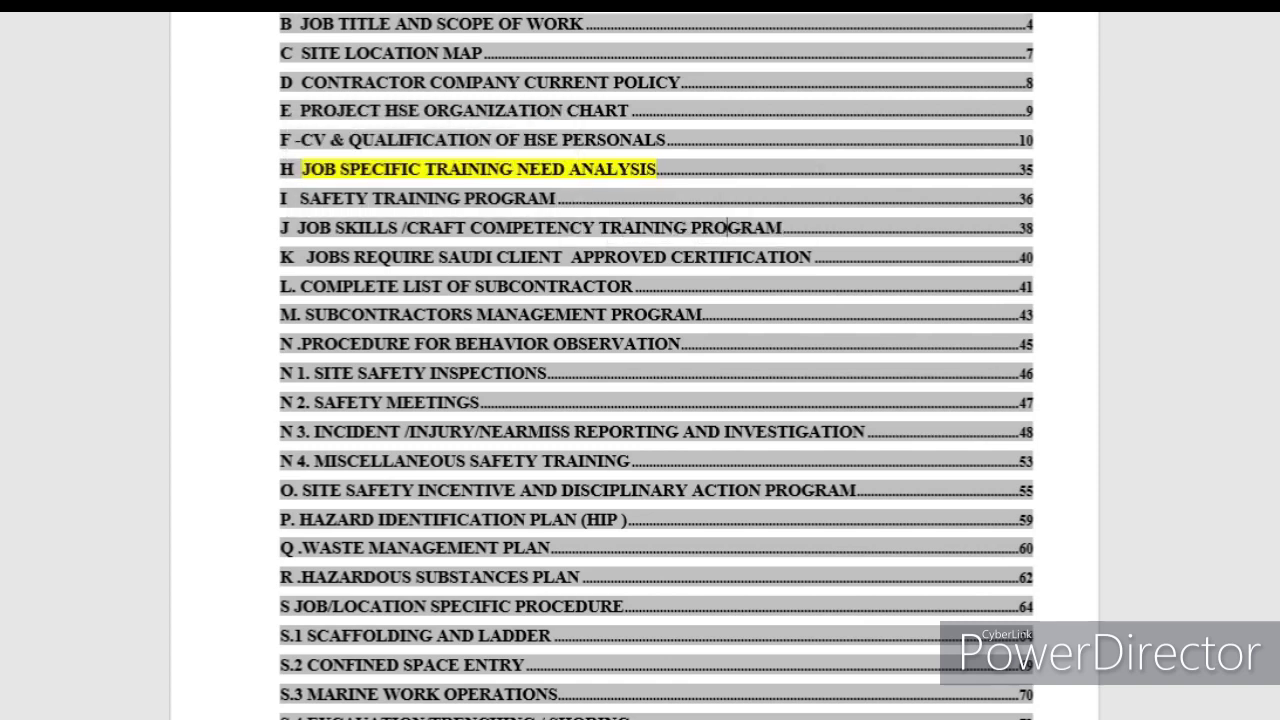
pyautogui.moveTo(766, 228); pyautogui.dragTo(661, 228)
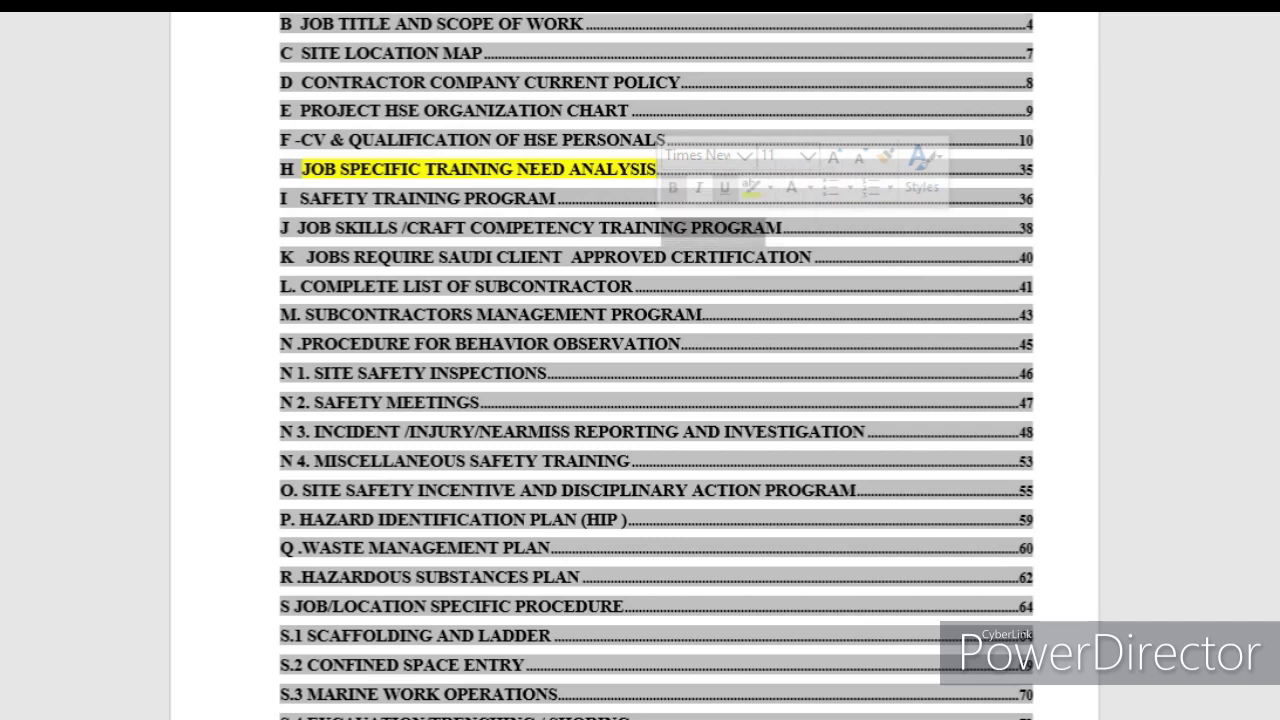
# Review sections L, M and N by selecting the subcontractor list, subcontractors management and behavior observation titles in turn
pyautogui.scroll(-1, 656, 366)
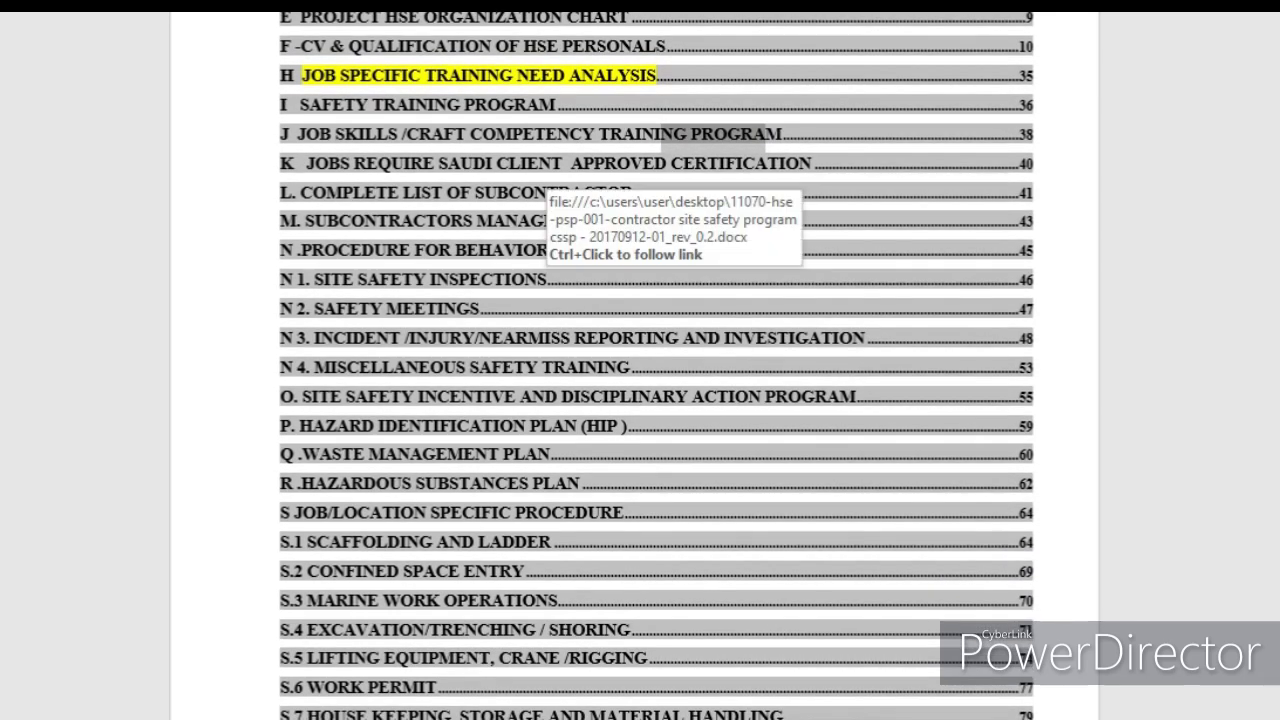
pyautogui.moveTo(634, 192); pyautogui.dragTo(326, 192)
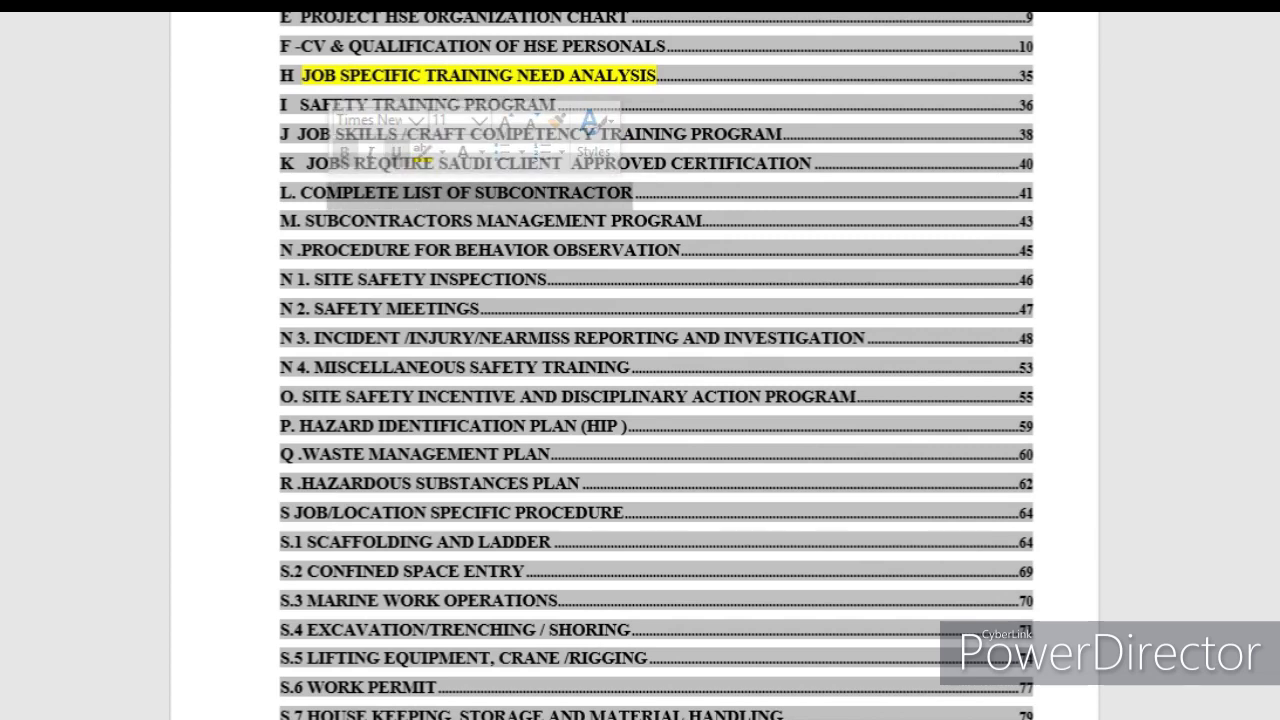
pyautogui.moveTo(703, 221); pyautogui.dragTo(304, 221)
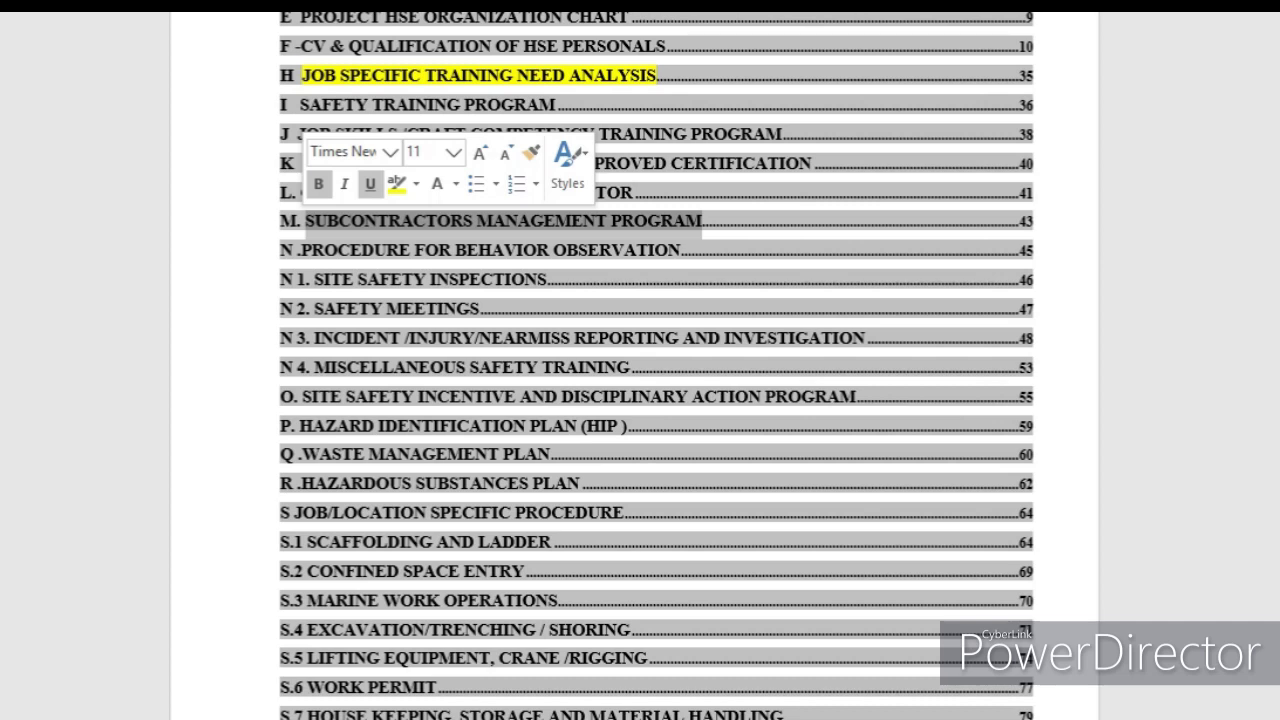
pyautogui.click(478, 250)
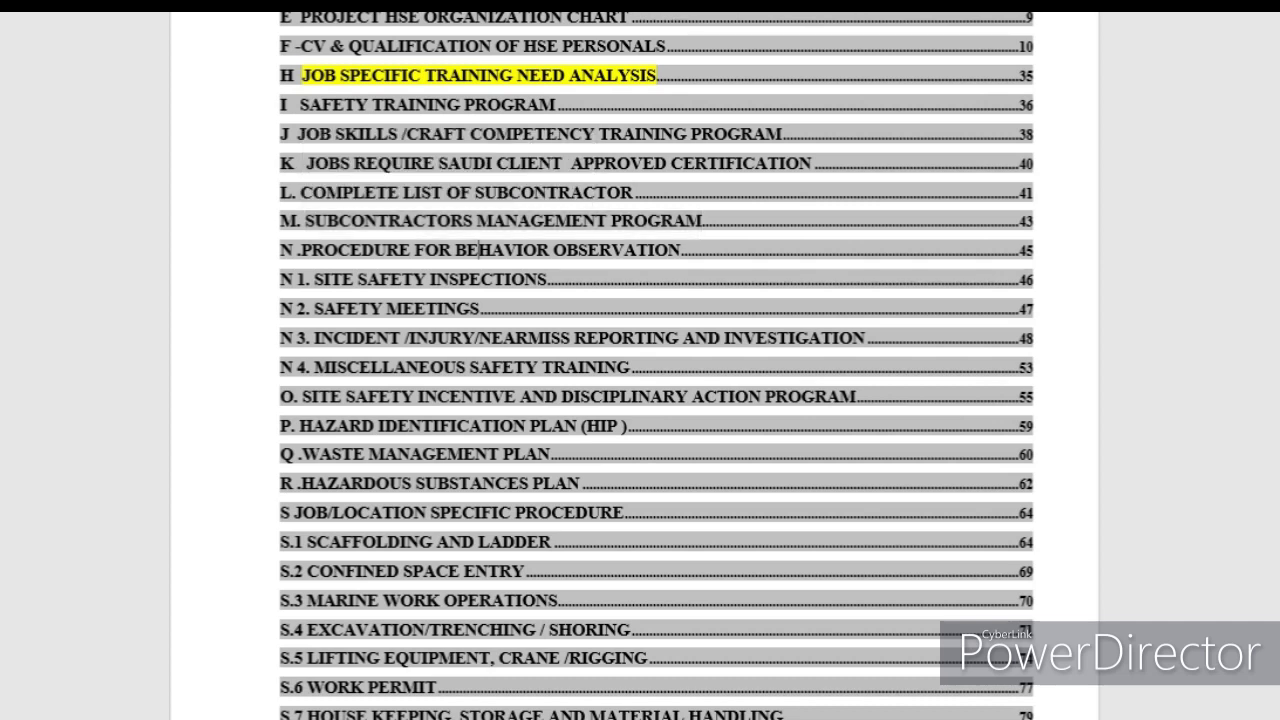
pyautogui.moveTo(680, 250); pyautogui.dragTo(387, 250)
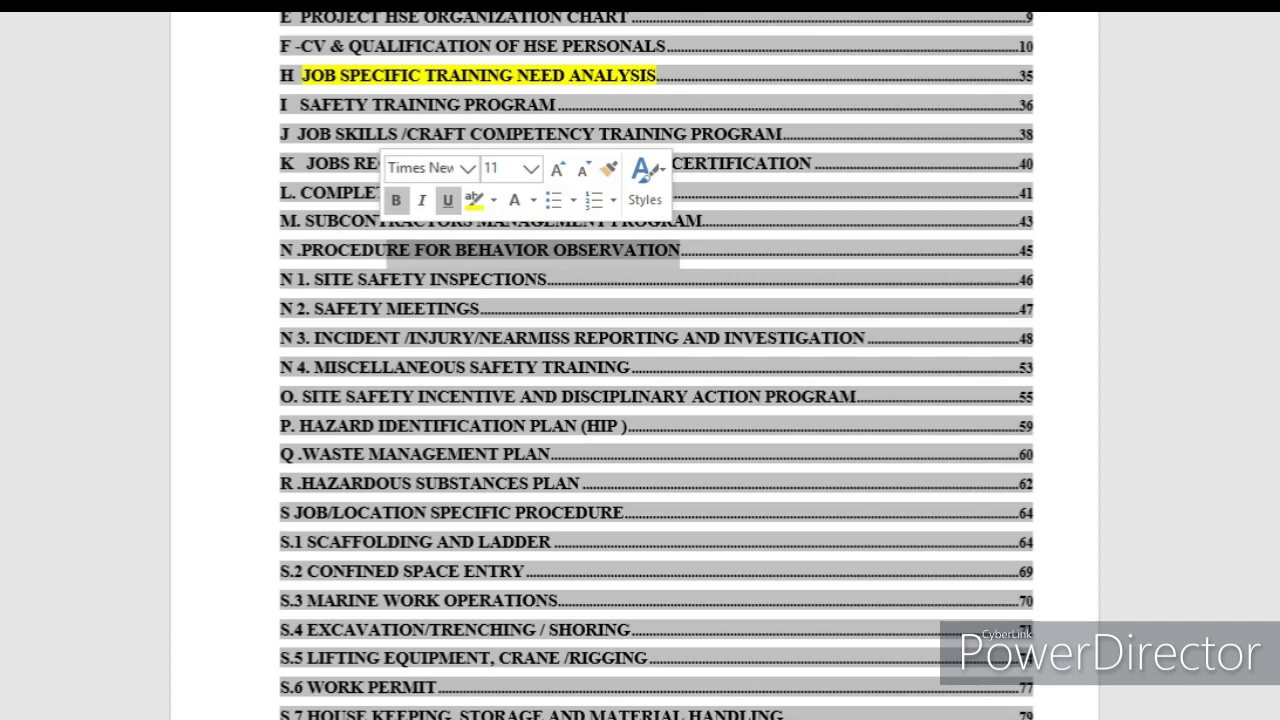
# Review subsections N 1 to N 4, selecting the inspections, meetings, incident reporting and miscellaneous safety training titles in turn
pyautogui.moveTo(546, 280); pyautogui.dragTo(306, 280)
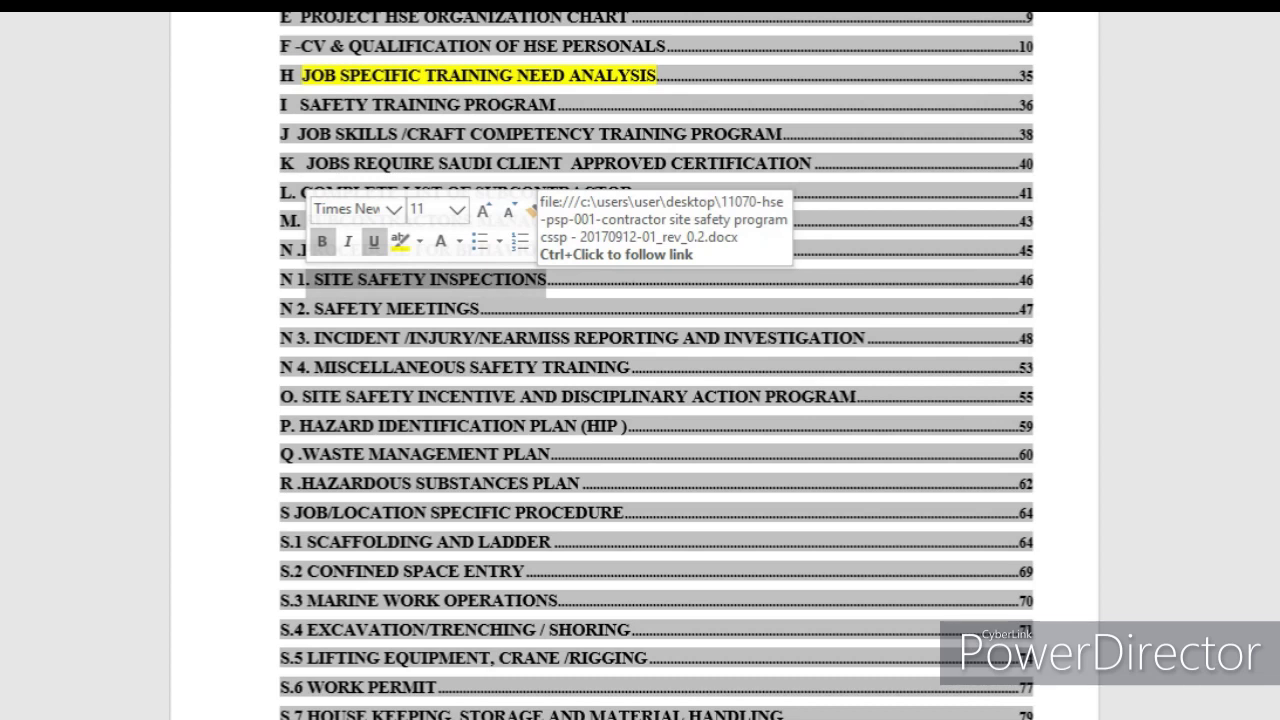
pyautogui.moveTo(480, 308); pyautogui.dragTo(336, 308)
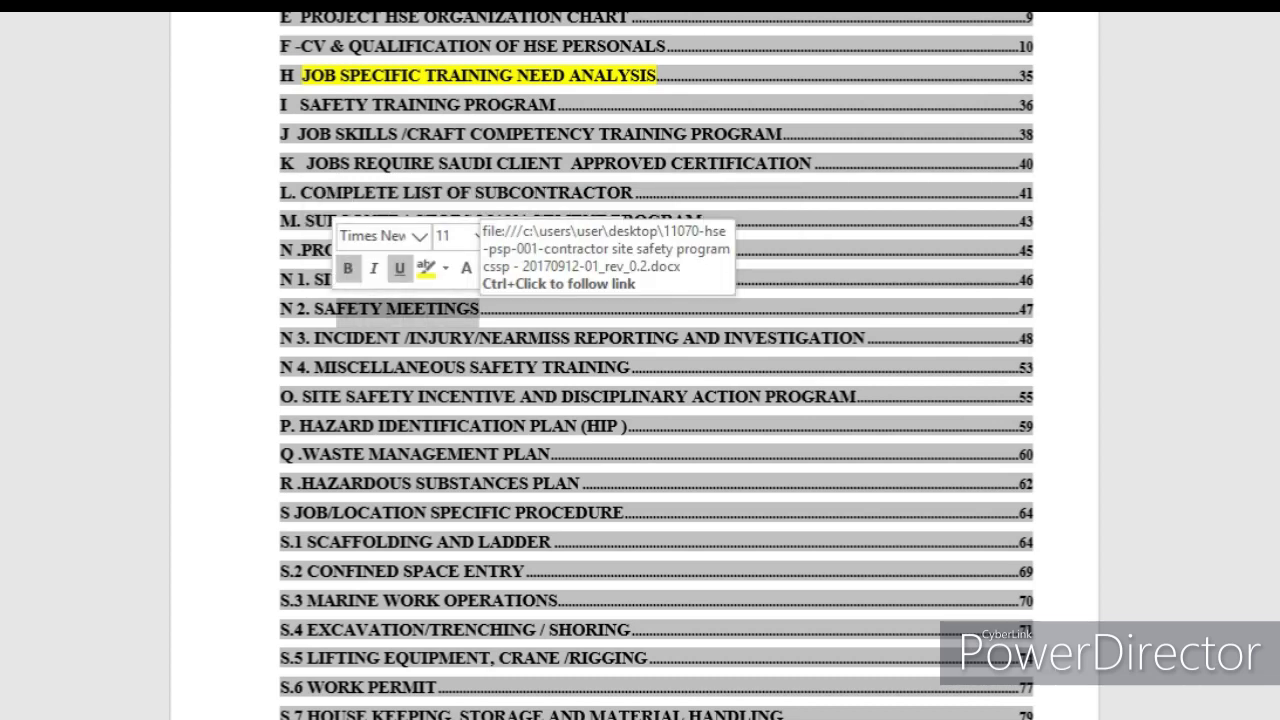
pyautogui.scroll(-1, 656, 360)
pyautogui.click(789, 244)
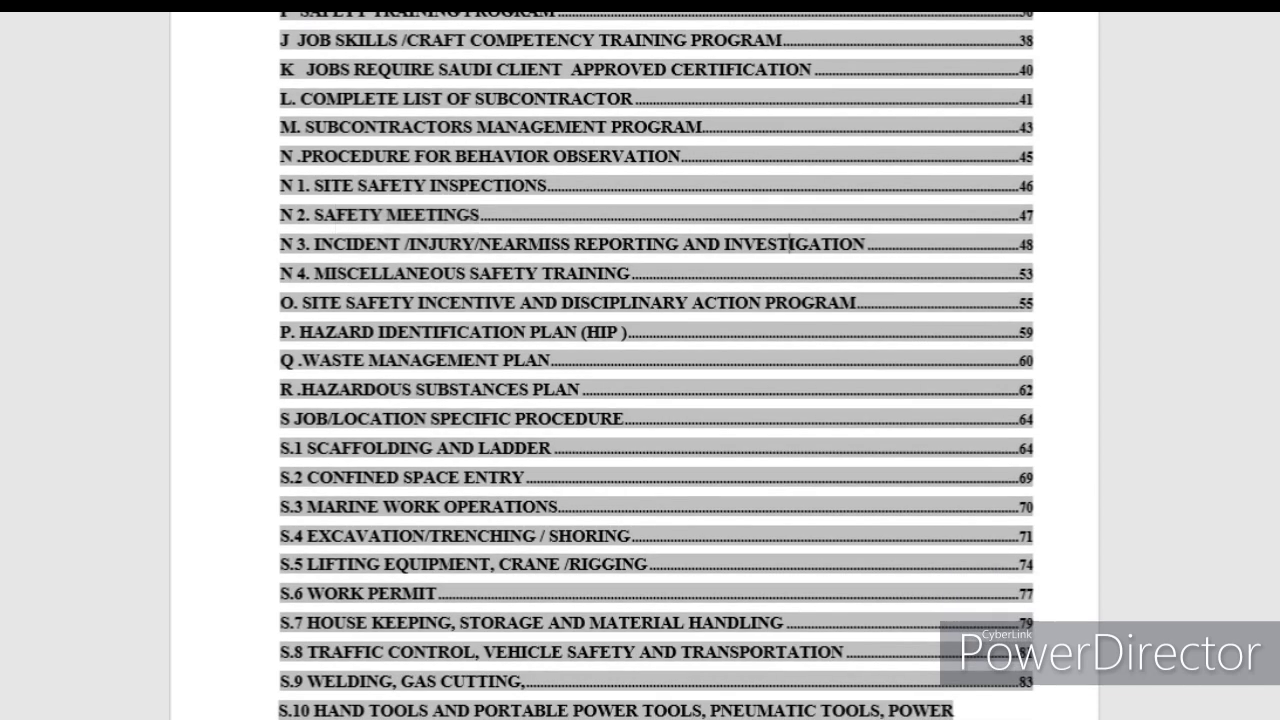
pyautogui.moveTo(865, 244); pyautogui.dragTo(314, 244)
pyautogui.moveTo(630, 273); pyautogui.dragTo(314, 273)
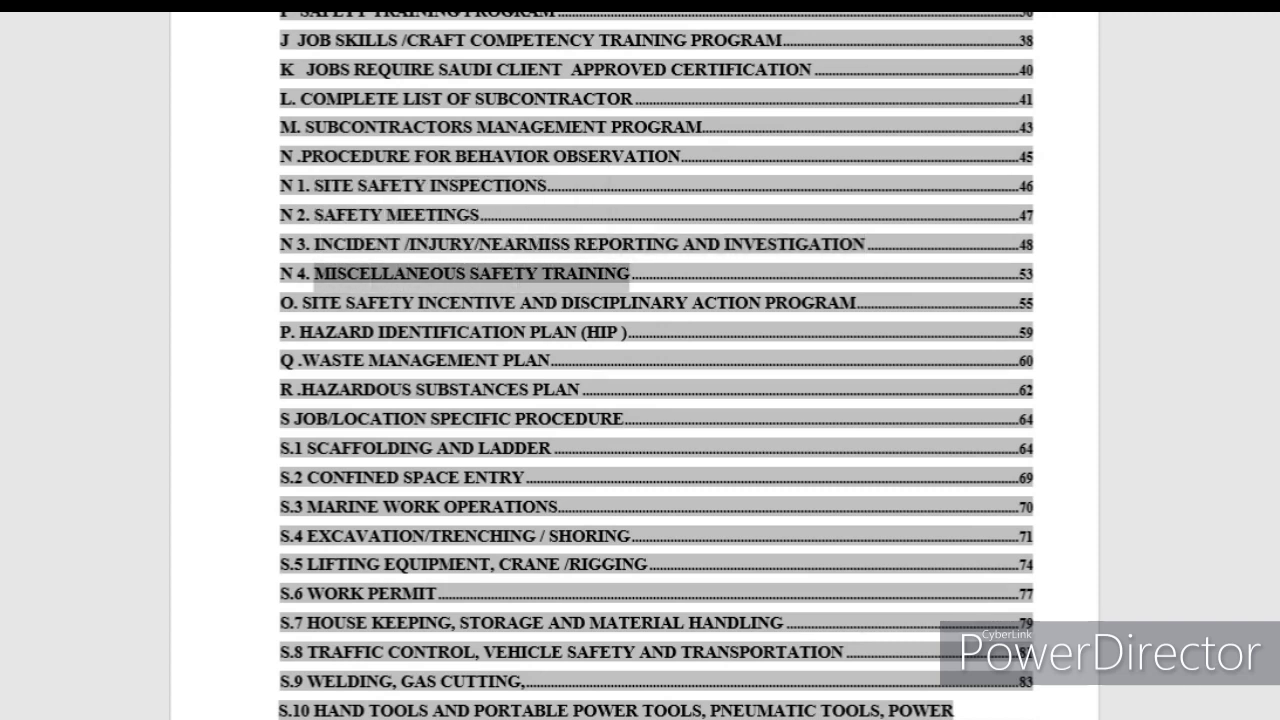
# Select the title of section O, Site Safety Incentive and Disciplinary Action Program, and that of section P, Hazard Identification Plan, for review
pyautogui.moveTo(858, 303); pyautogui.dragTo(302, 303)
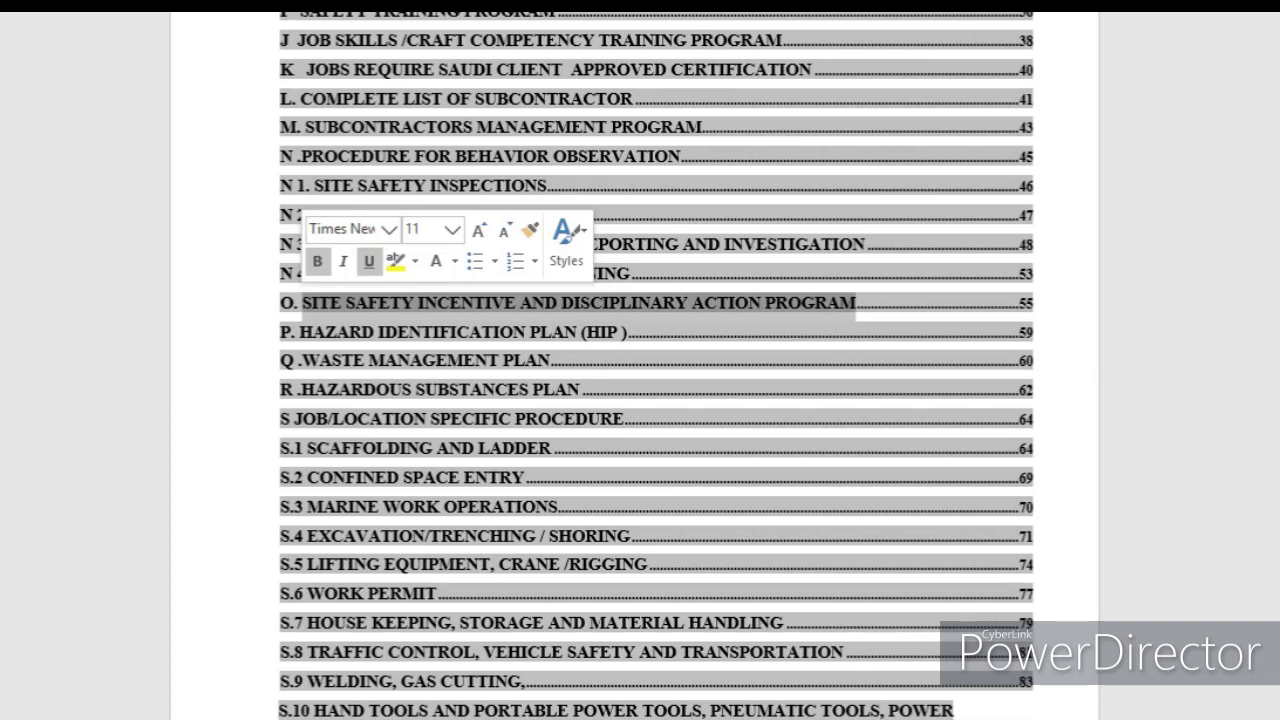
pyautogui.click(433, 332)
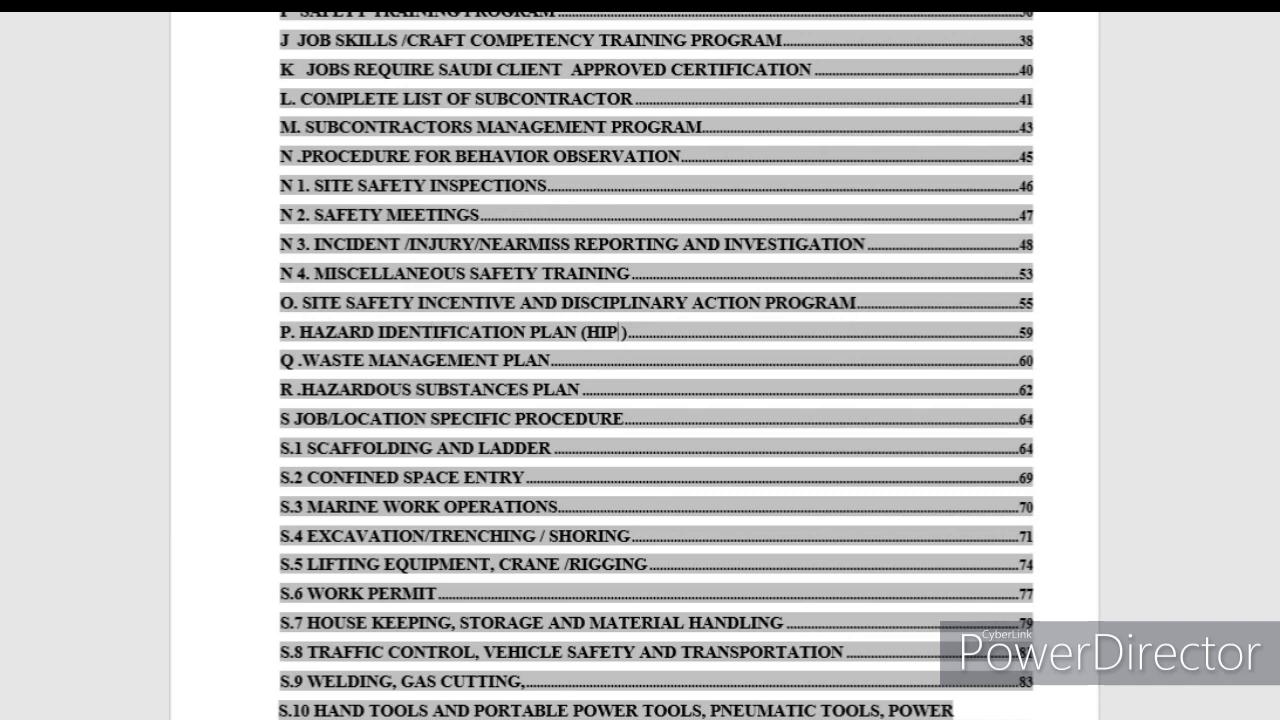
pyautogui.moveTo(618, 332); pyautogui.dragTo(349, 332)
# Select the Waste Management Plan title in section Q of the table of contents for review
pyautogui.click(550, 360)
pyautogui.moveTo(550, 360); pyautogui.dragTo(503, 360)
pyautogui.hotkey('shift', 'Left')
pyautogui.hotkey('shift', 'Left')
pyautogui.hotkey('shift', 'Left')
pyautogui.hotkey('shift', 'Left')
pyautogui.hotkey('shift', 'Left')
pyautogui.hotkey('shift', 'Left')
pyautogui.hotkey('shift', 'Left')
pyautogui.hotkey('shift', 'Left')
pyautogui.hotkey('shift', 'Left')
pyautogui.hotkey('shift', 'Left')
pyautogui.hotkey('shift', 'Left')
pyautogui.hotkey('shift', 'Left')
pyautogui.hotkey('shift', 'Left')
pyautogui.hotkey('shift', 'Left')
pyautogui.hotkey('shift', 'Left')
pyautogui.hotkey('shift', 'Left')
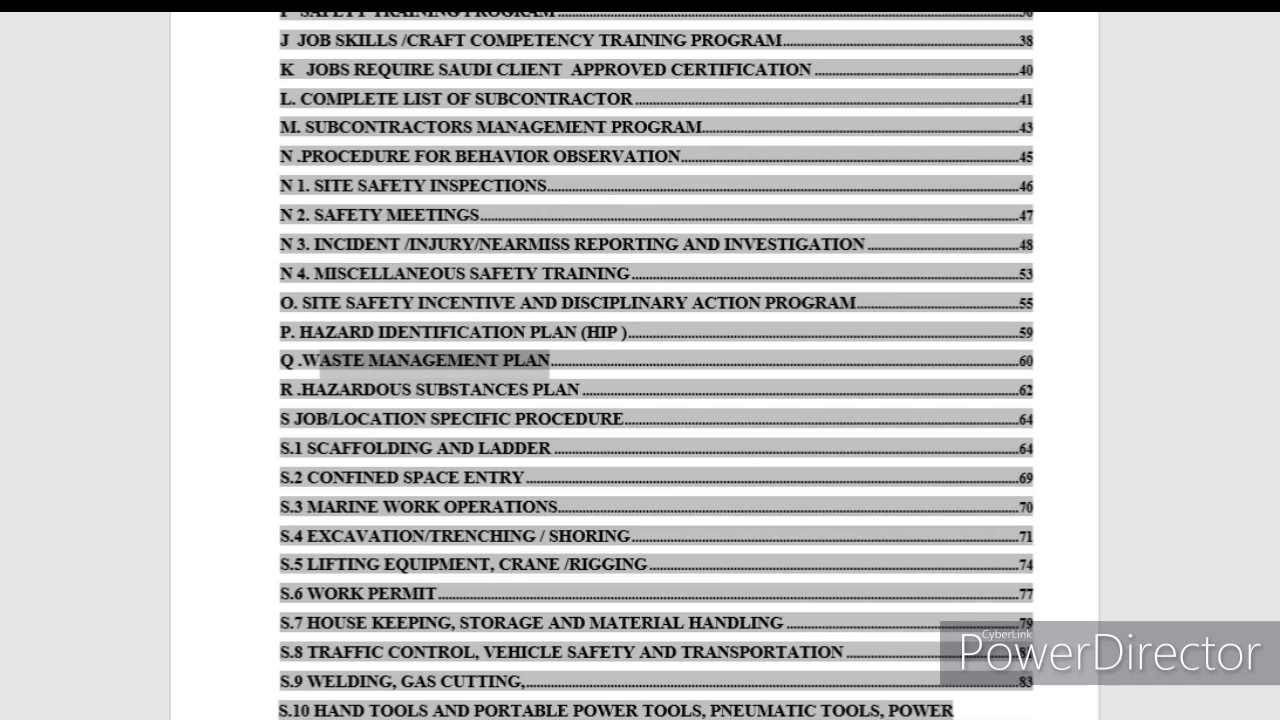
pyautogui.hotkey('shift', 'Left')
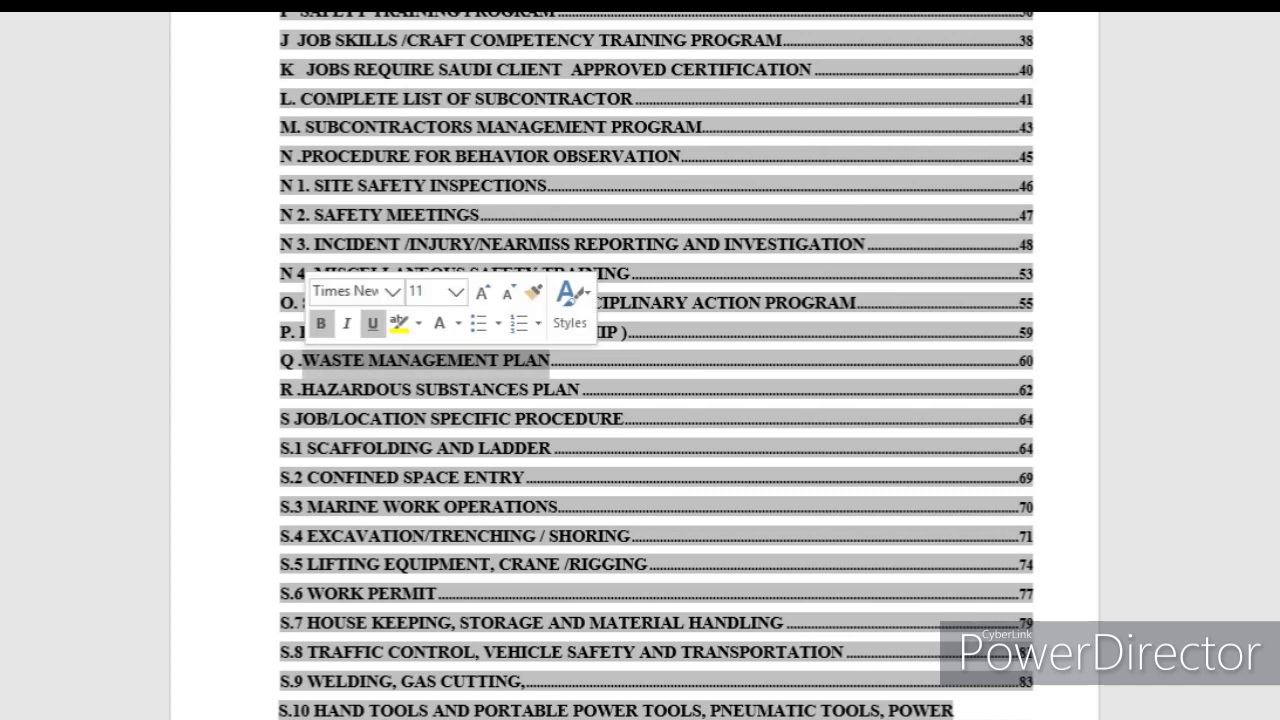
# Select the Hazardous Substances Plan title in section R of the table of contents for review
pyautogui.moveTo(580, 390); pyautogui.dragTo(377, 390)
pyautogui.hotkey('shift', 'Left')
pyautogui.hotkey('shift', 'Left')
pyautogui.hotkey('shift', 'Left')
pyautogui.hotkey('shift', 'Left')
pyautogui.hotkey('shift', 'Left')
pyautogui.hotkey('shift', 'Left')
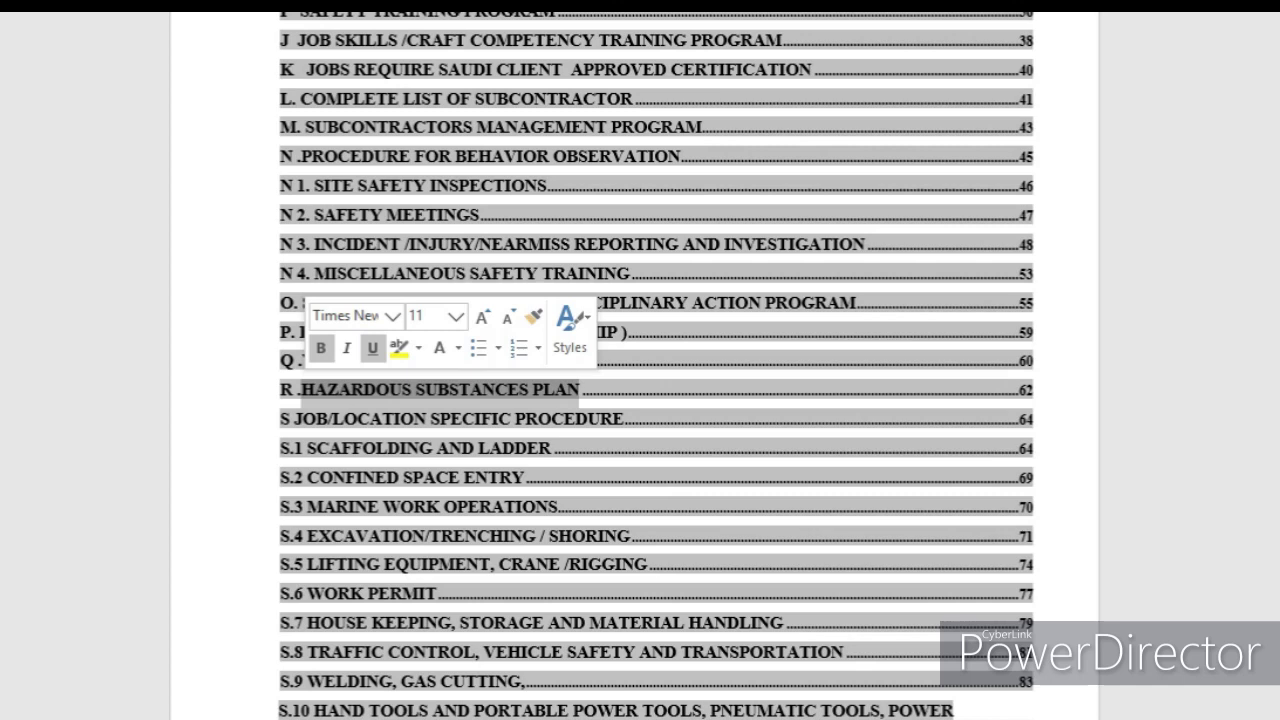
# Select the Job/Location Specific Procedure title in section S and review its subsections from S.1 Scaffolding and Ladder onward
pyautogui.moveTo(623, 420); pyautogui.dragTo(304, 420)
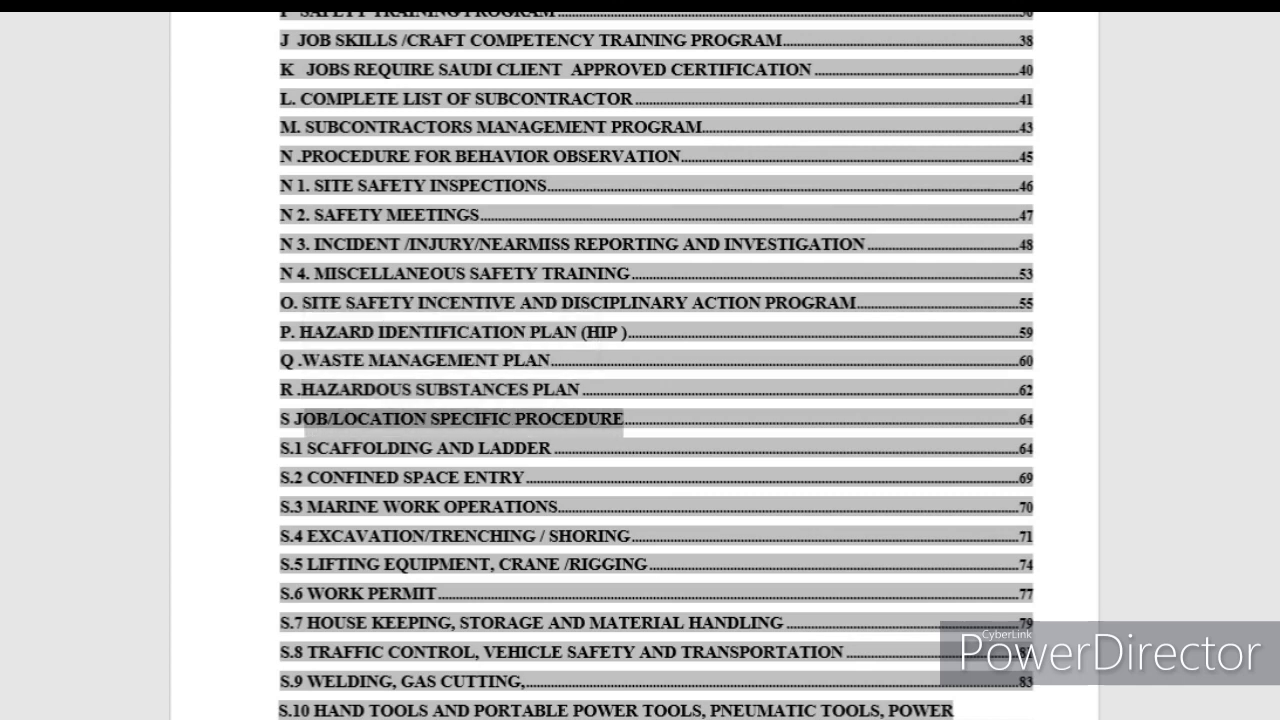
pyautogui.click(550, 446)
pyautogui.scroll(-1, 550, 446)
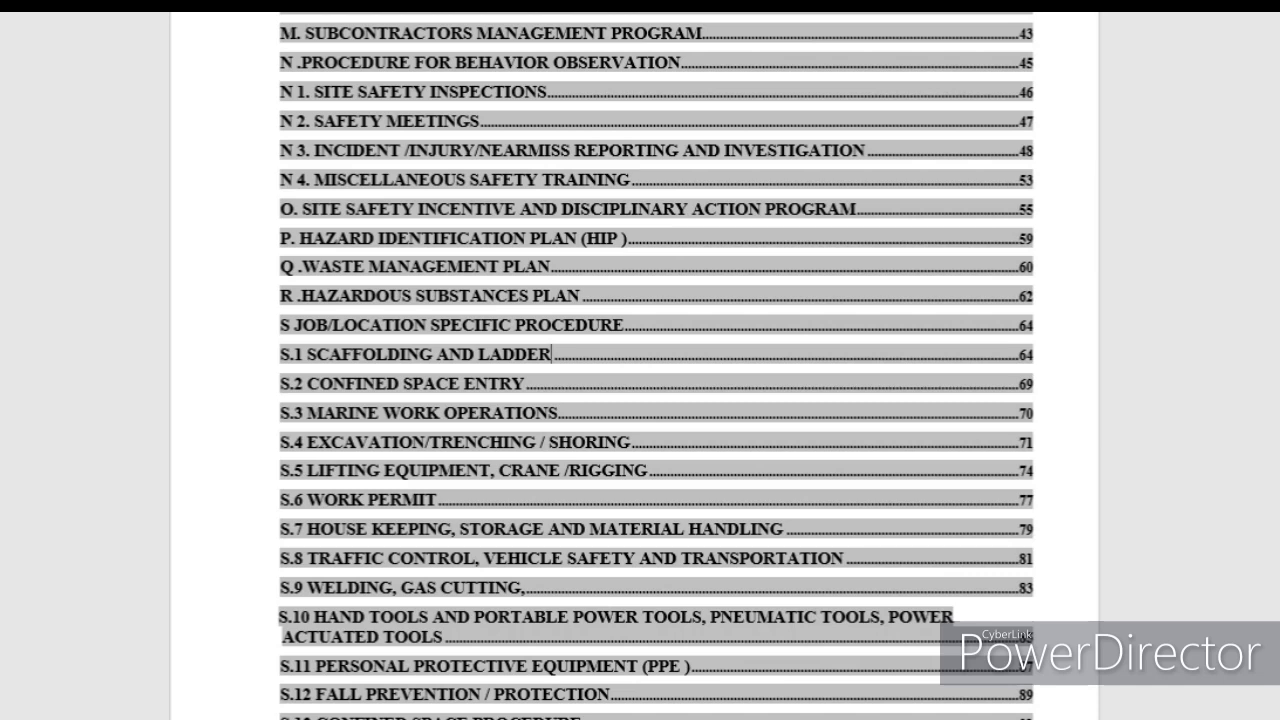
pyautogui.scroll(-2, 656, 400)
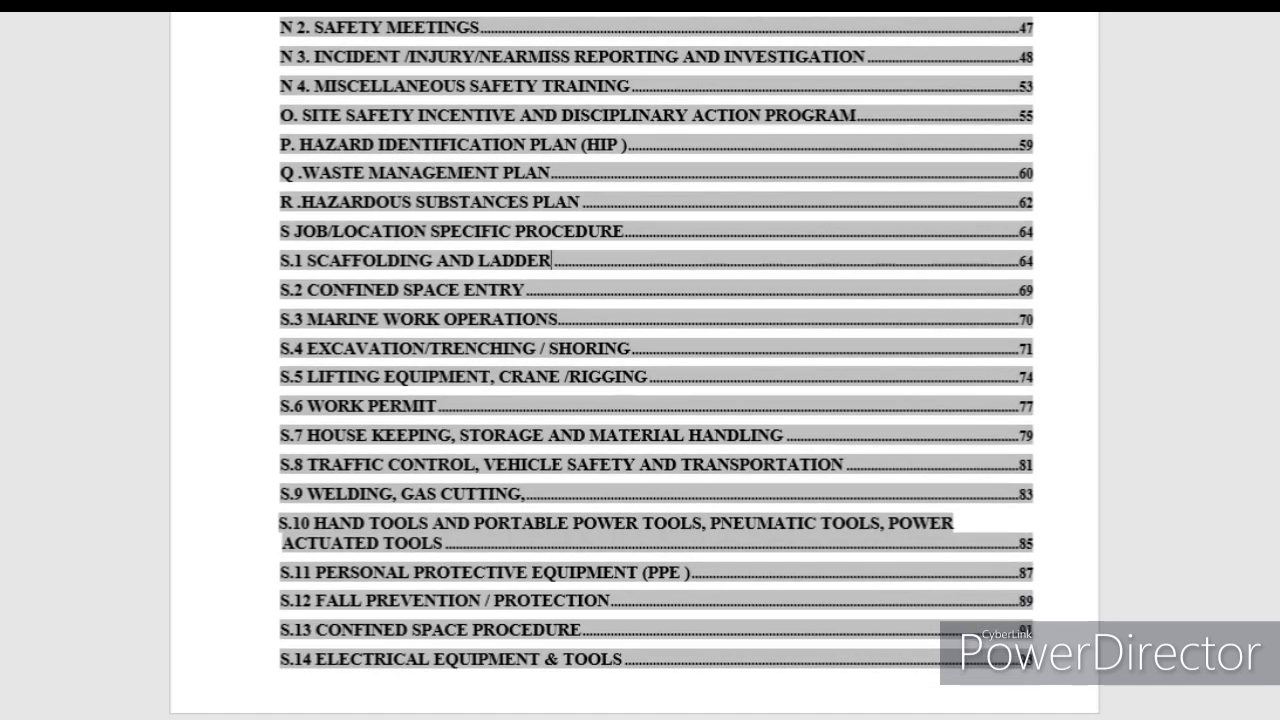
# Select the S.10 hand and power tools title and review the remaining entries through S 20, Demobilization Plan, on page 4
pyautogui.moveTo(443, 543); pyautogui.dragTo(310, 523)
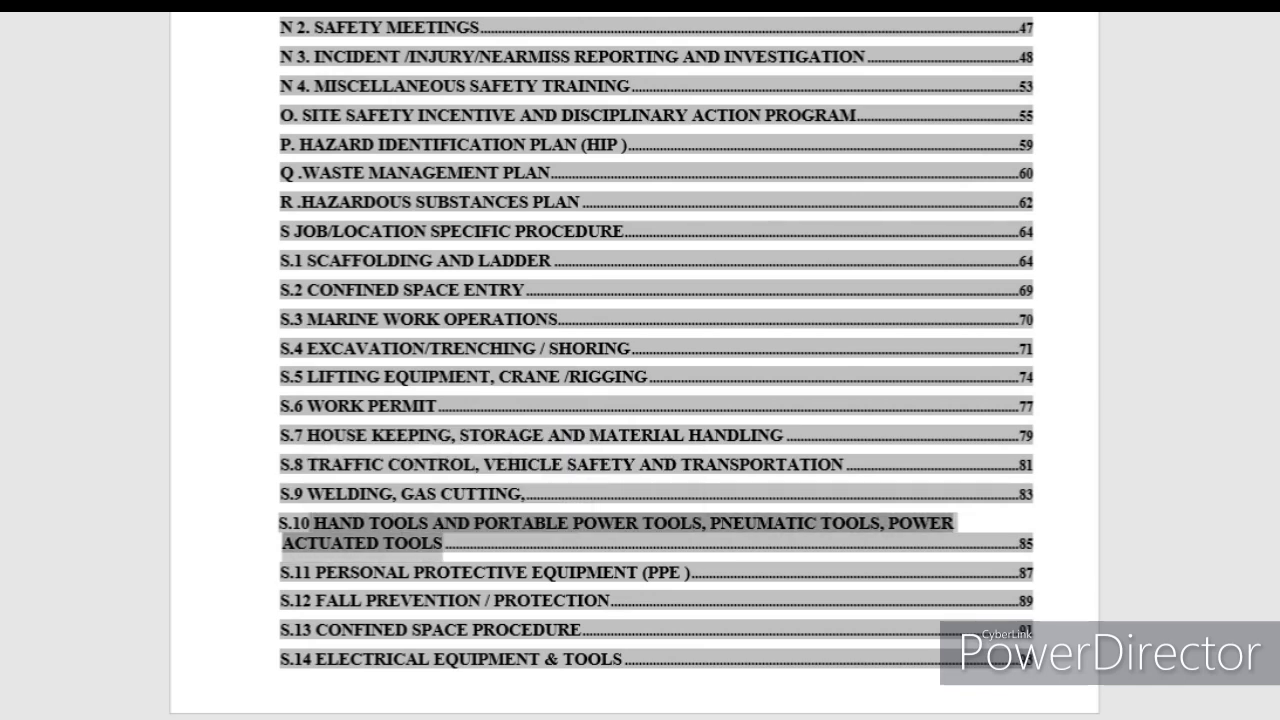
pyautogui.scroll(-4, 656, 400)
pyautogui.scroll(-8, 634, 323)
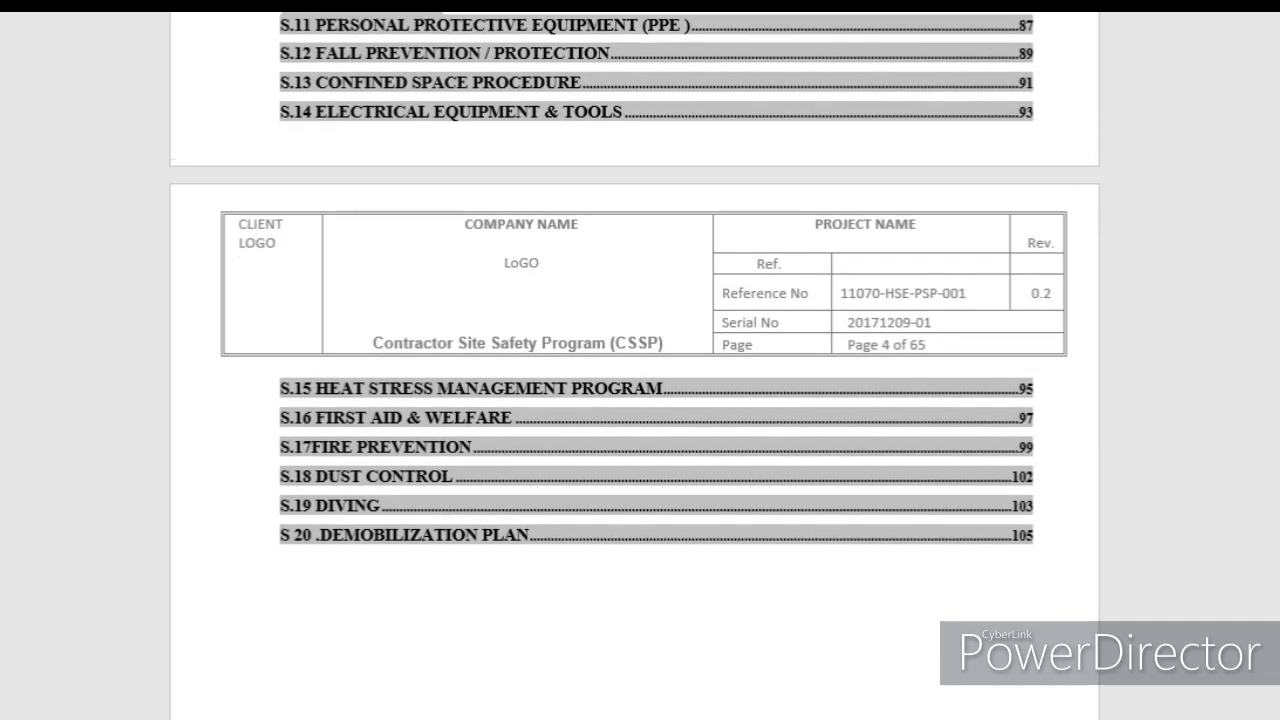
# Select the S.1 Scaffolding and Ladder entry in the table of contents and review the job-specific procedures through S 20, Demobilization Plan
pyautogui.scroll(-1, 634, 360)
pyautogui.scroll(12, 634, 366)
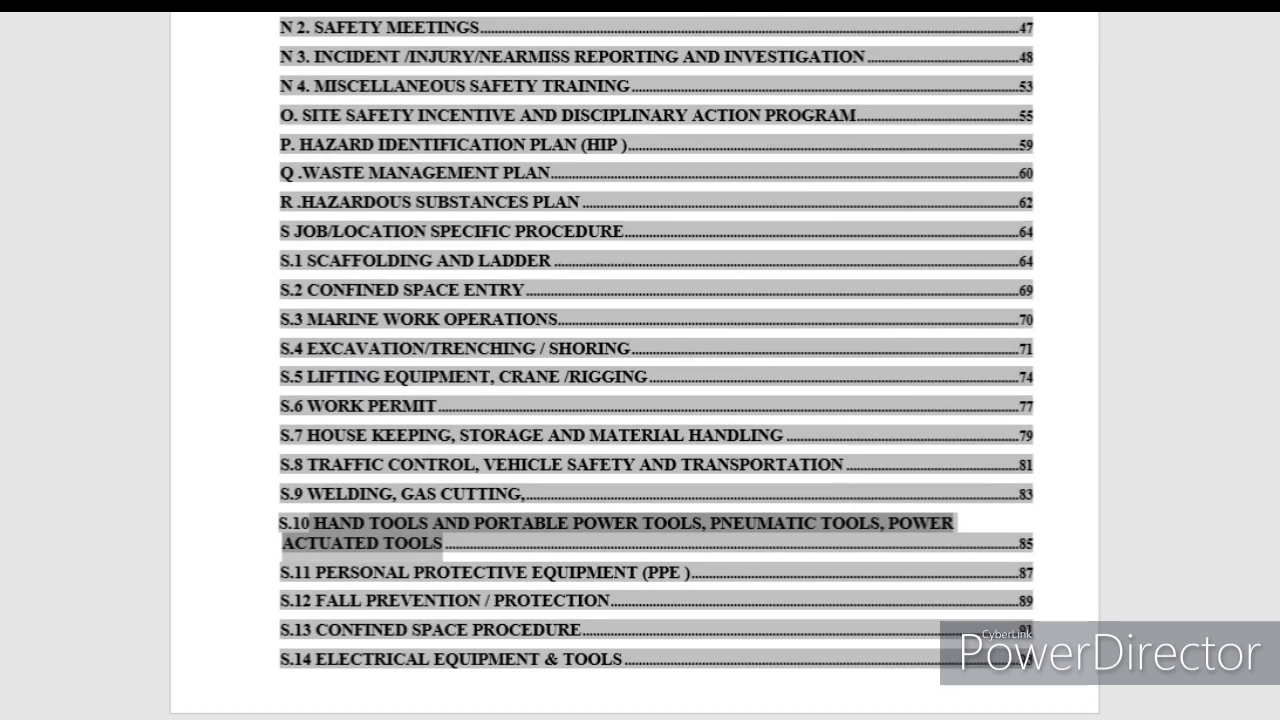
pyautogui.click(279, 261)
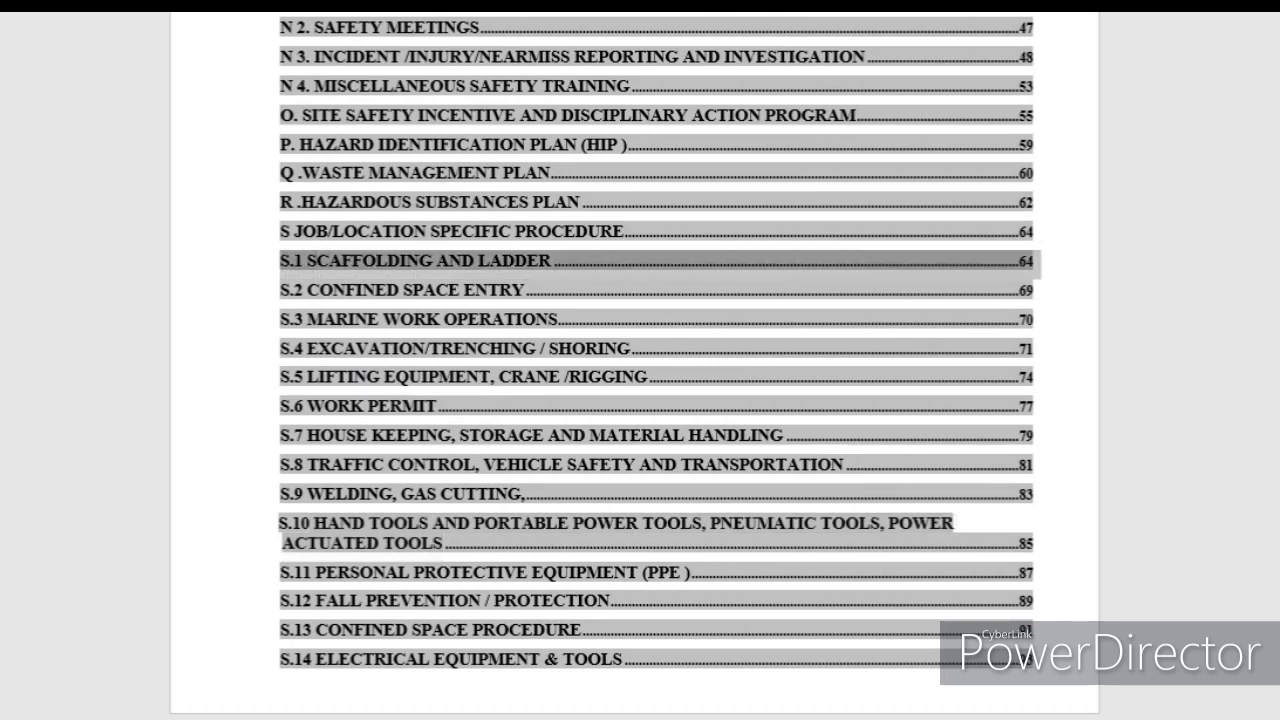
pyautogui.scroll(-10, 634, 360)
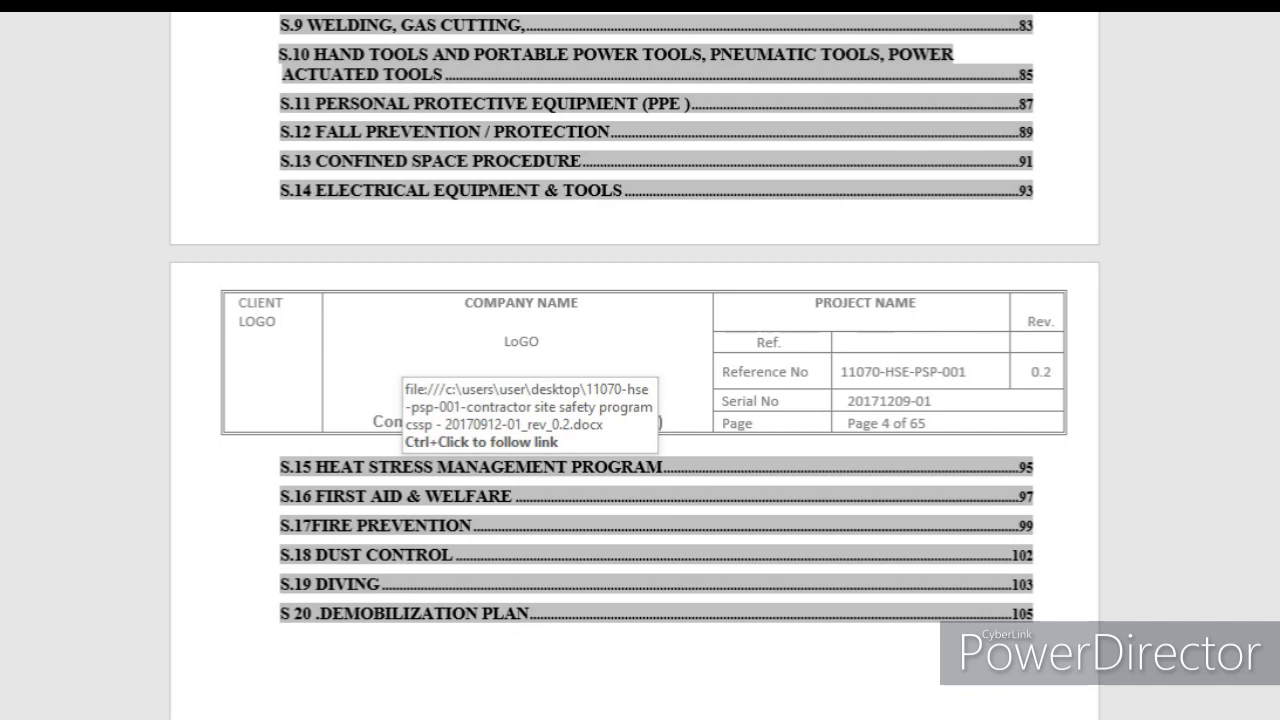
pyautogui.scroll(-2, 635, 360)
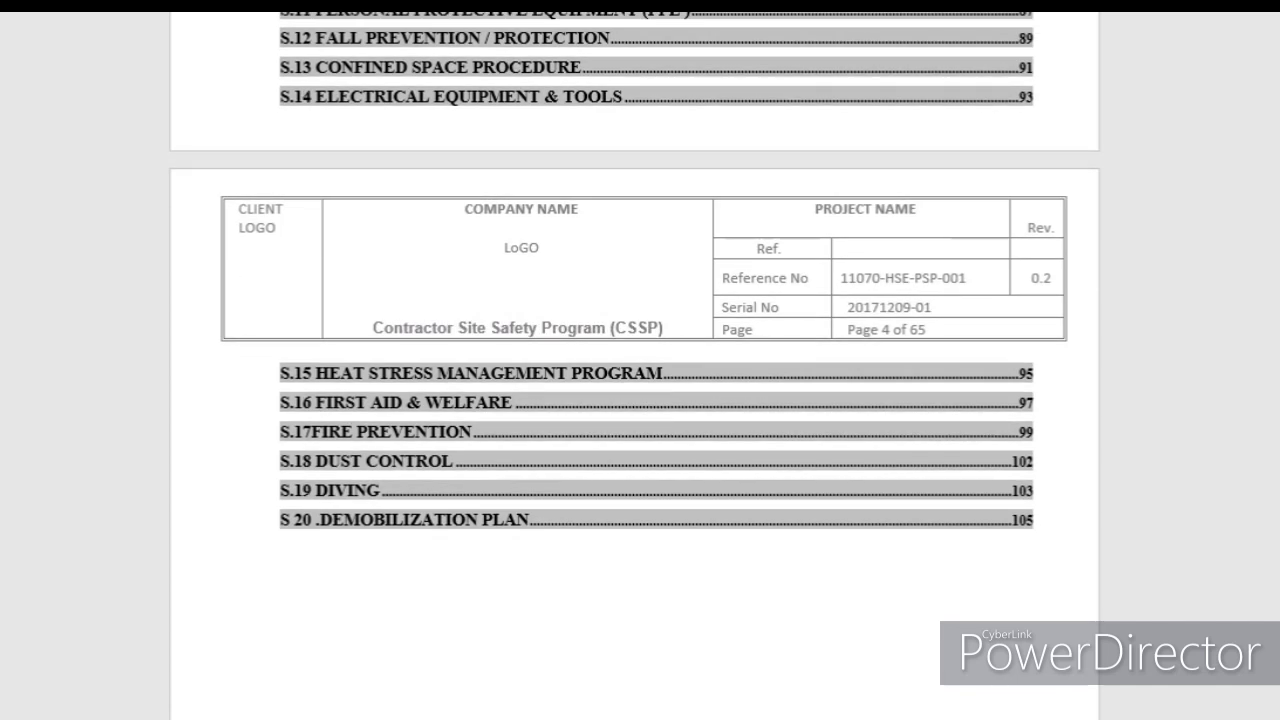
pyautogui.scroll(-10, 634, 360)
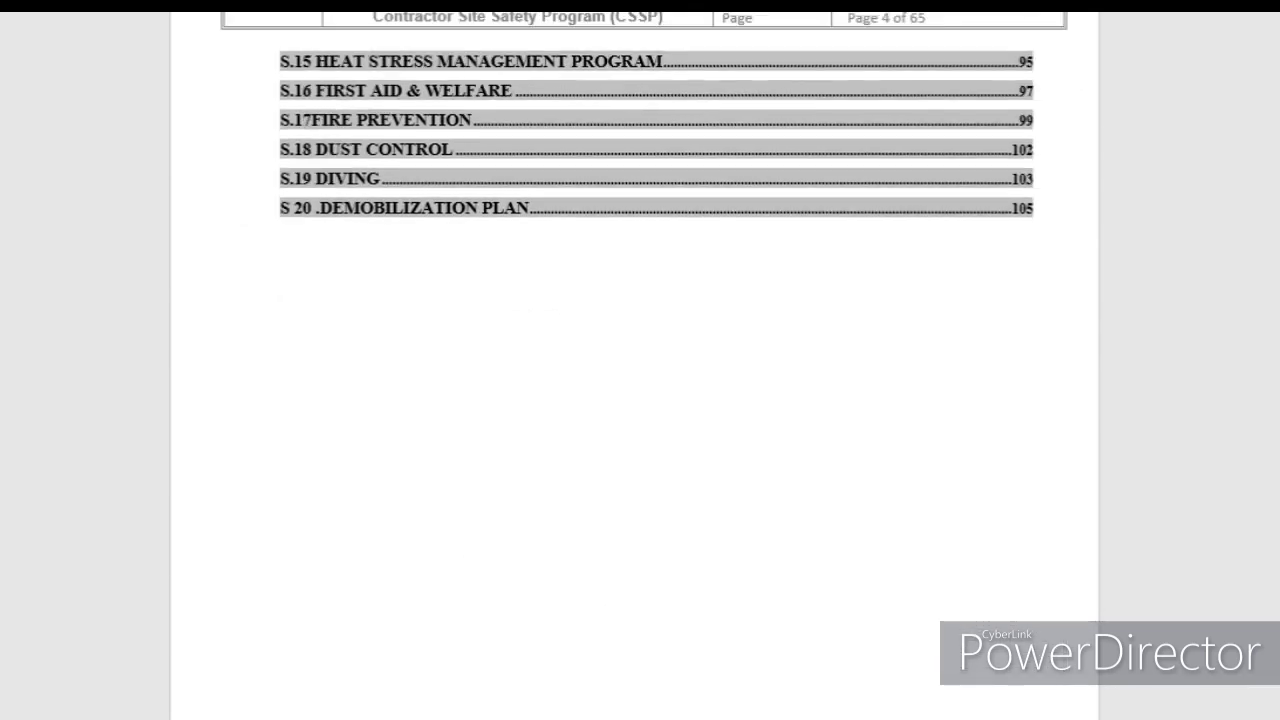
pyautogui.scroll(3, 640, 360)
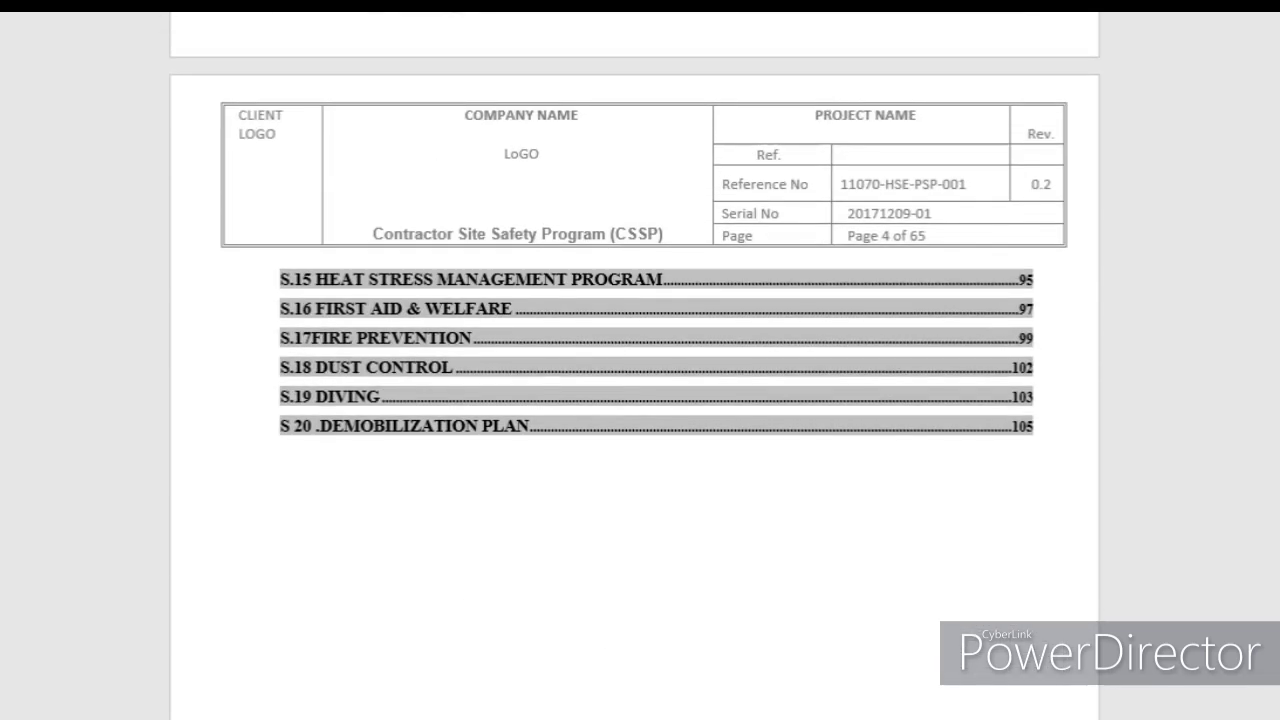